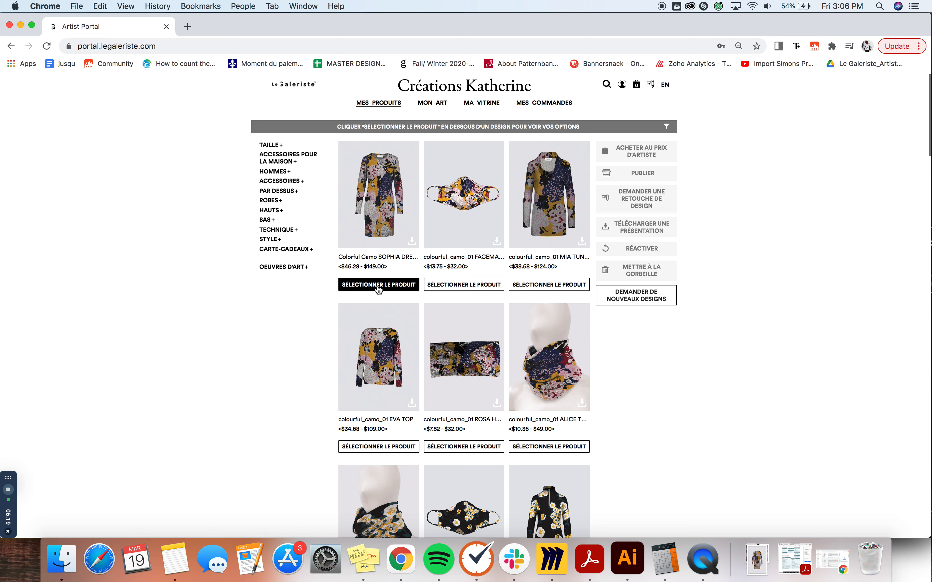
Select the Colorful Camo SOPHIA dress, the colourful_camo_01 face mask and the colourful_camo_01 MIA tunic in the product list
{"action": "left_click", "coordinate": [379, 285]}
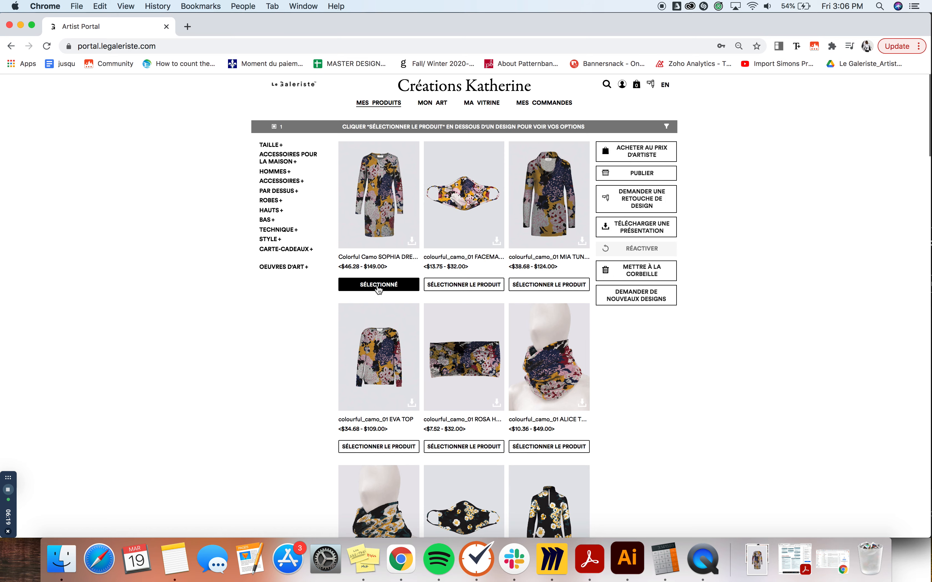
{"action": "left_click", "coordinate": [460, 287]}
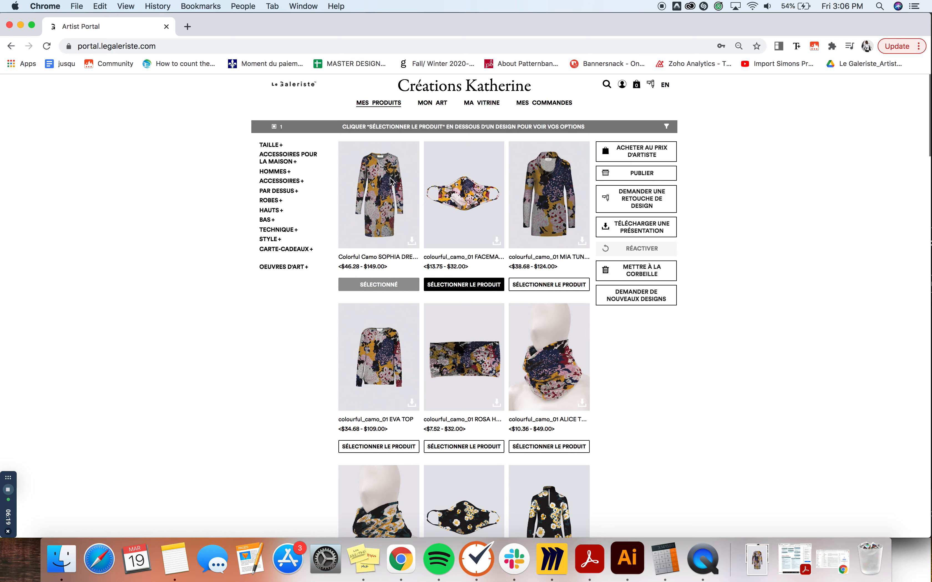
{"action": "left_click", "coordinate": [470, 287]}
{"action": "left_click", "coordinate": [522, 290]}
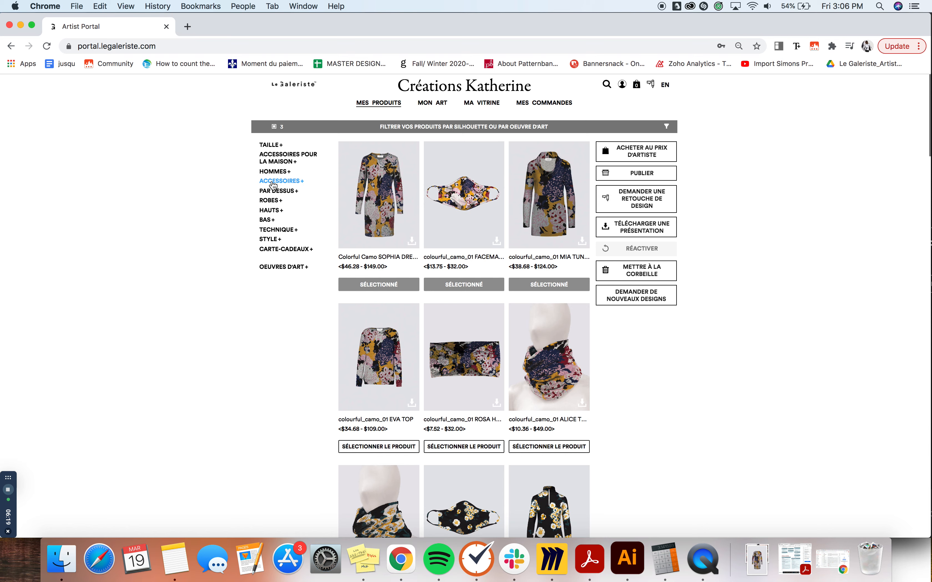
Filter the products by the Masques accessory category and add My mask, face mask and Art1 FACE MASK (2-pack) to the selection
{"action": "left_click", "coordinate": [273, 182]}
{"action": "left_click", "coordinate": [275, 207]}
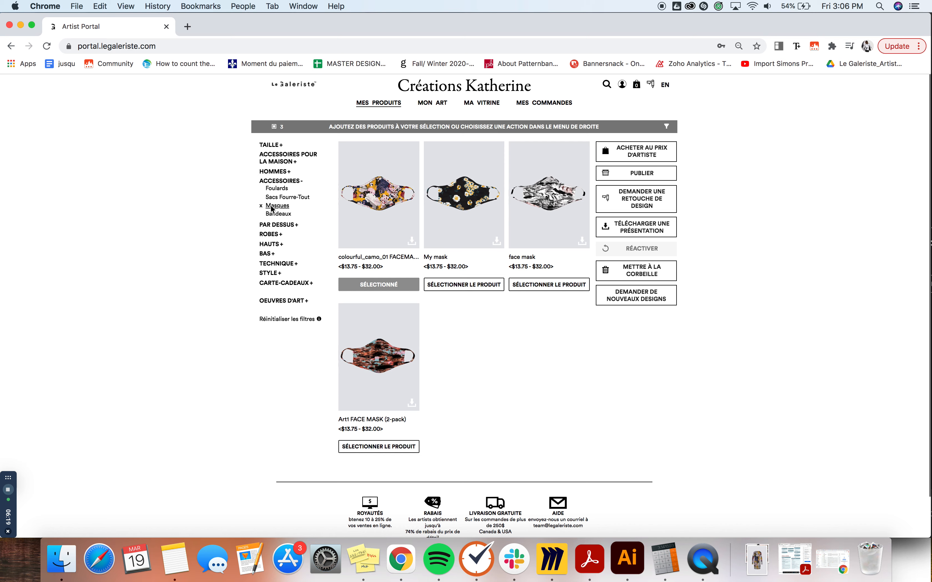
{"action": "left_click", "coordinate": [477, 287]}
{"action": "left_click", "coordinate": [524, 287]}
{"action": "left_click", "coordinate": [383, 447]}
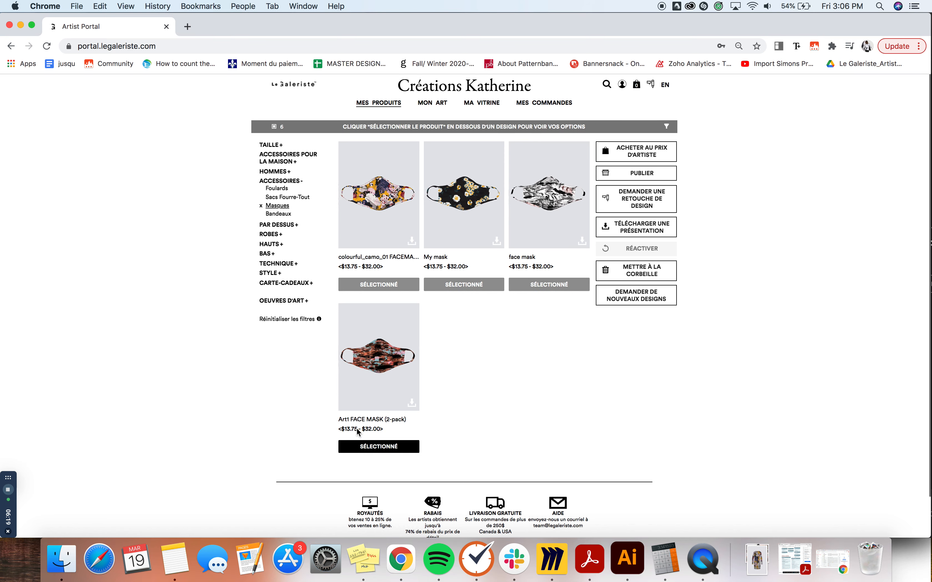
Reset the product filters and publish the selected products, accepting the publishing terms
{"action": "left_click", "coordinate": [272, 320]}
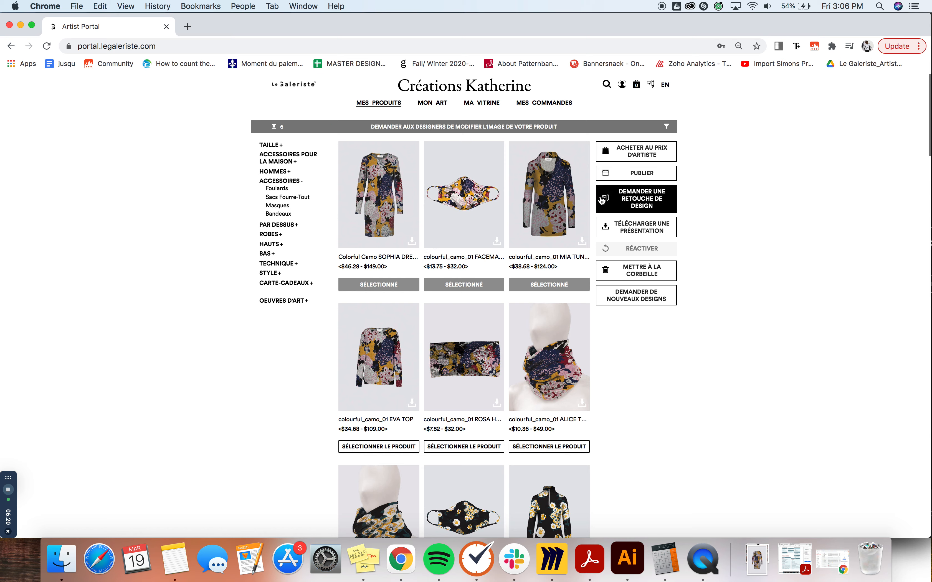
{"action": "left_click", "coordinate": [638, 174]}
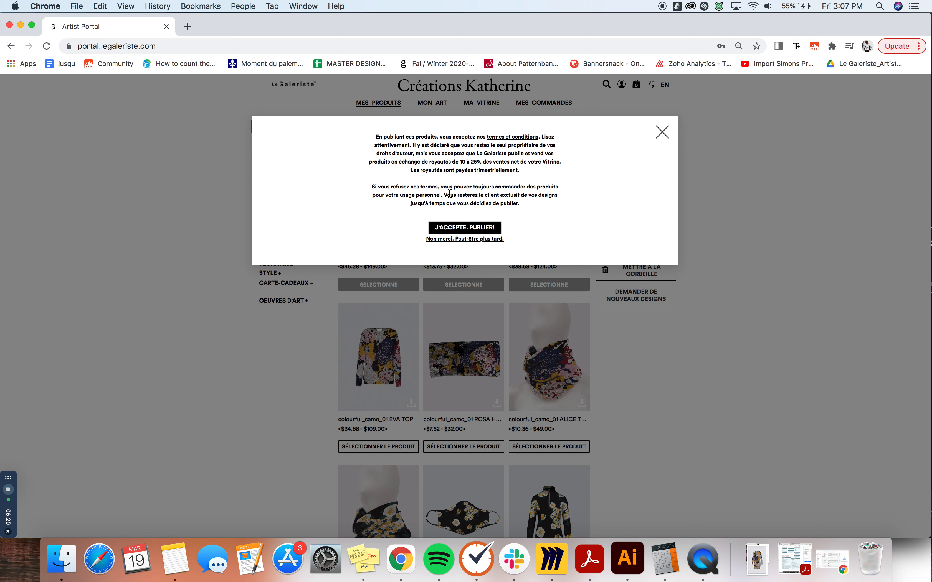
{"action": "left_click", "coordinate": [470, 228]}
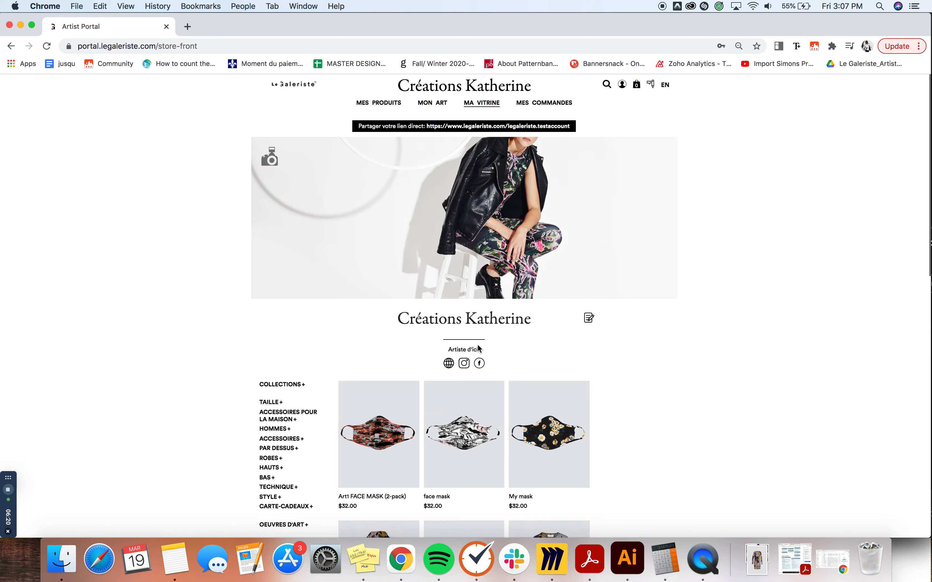
Look through the storefront page, examining the published products and the artwork shown beneath them
{"action": "scroll", "coordinate": [479, 349], "scroll_direction": "down", "scroll_amount": 3}
{"action": "scroll", "coordinate": [477, 346], "scroll_direction": "up", "scroll_amount": 3}
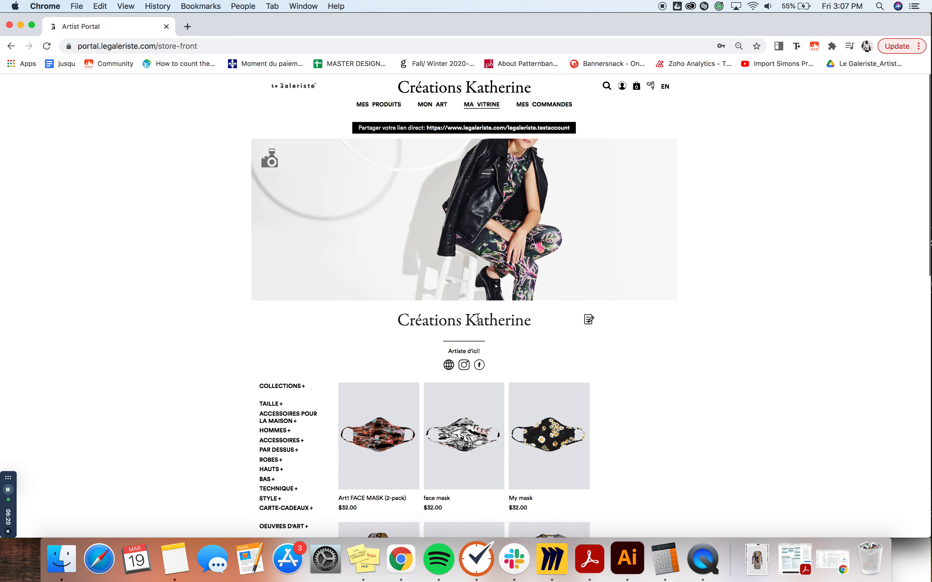
{"action": "scroll", "coordinate": [474, 376], "scroll_direction": "down", "scroll_amount": 10}
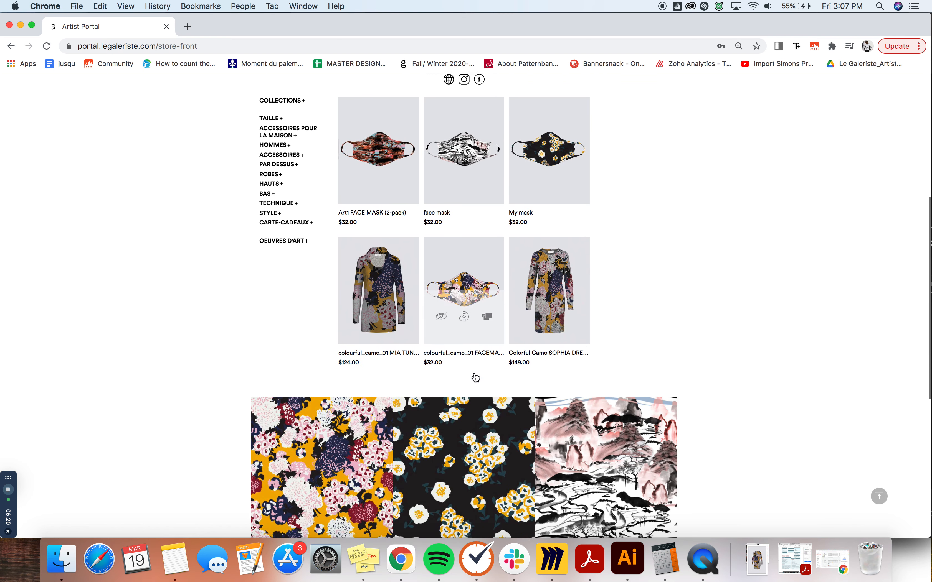
{"action": "scroll", "coordinate": [476, 377], "scroll_direction": "up", "scroll_amount": 2}
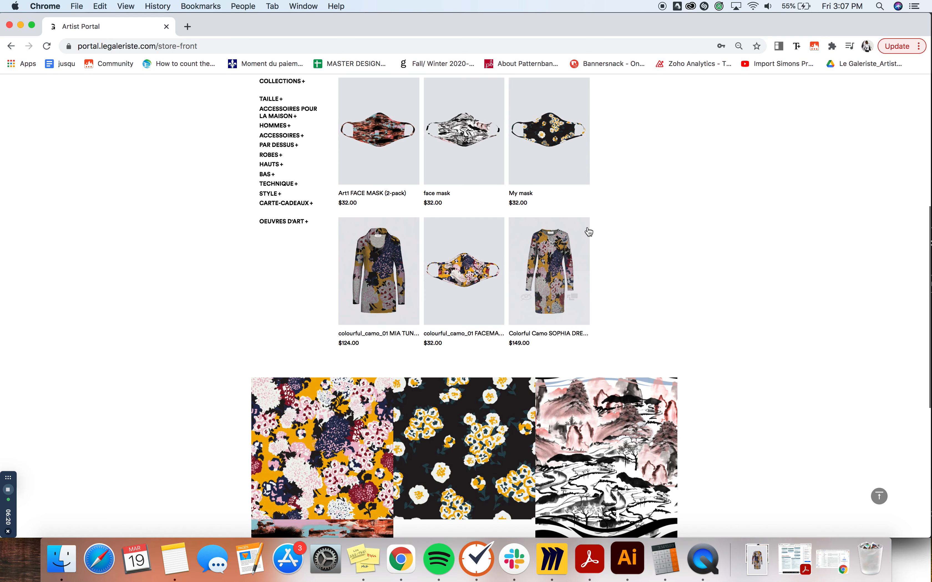
{"action": "scroll", "coordinate": [609, 262], "scroll_direction": "down", "scroll_amount": 2}
{"action": "scroll", "coordinate": [609, 261], "scroll_direction": "up", "scroll_amount": 5}
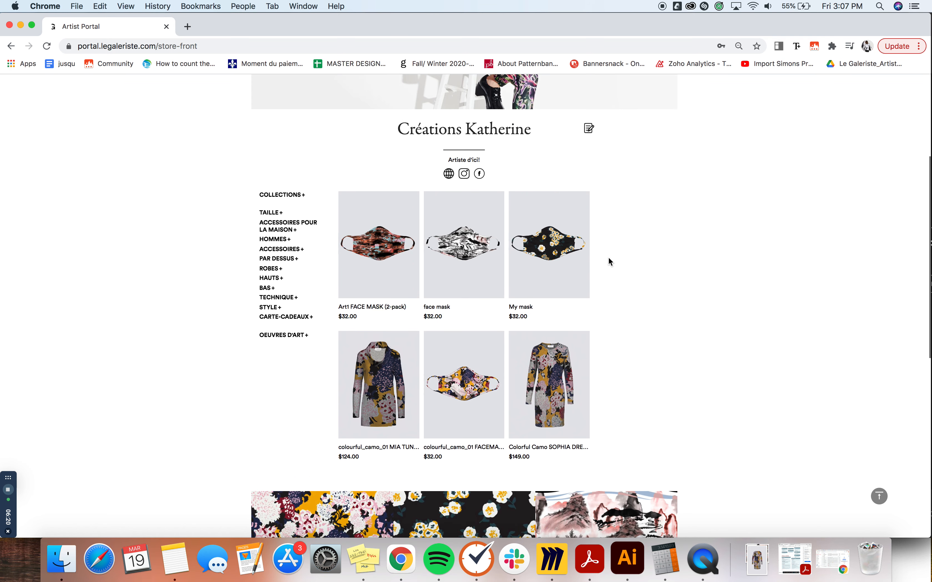
{"action": "scroll", "coordinate": [609, 262], "scroll_direction": "down", "scroll_amount": 3}
{"action": "scroll", "coordinate": [609, 262], "scroll_direction": "up", "scroll_amount": 1}
{"action": "scroll", "coordinate": [609, 261], "scroll_direction": "up", "scroll_amount": 1}
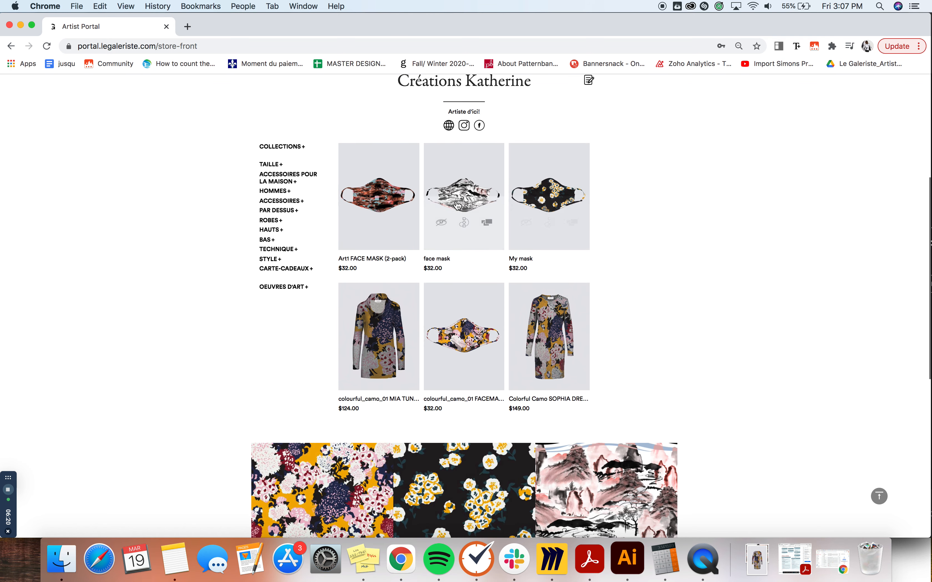
Examine the unpublish confirmation and the display-order options of Art1 FACE MASK (2-pack), closing each without applying it
{"action": "mouse_move", "coordinate": [366, 172]}
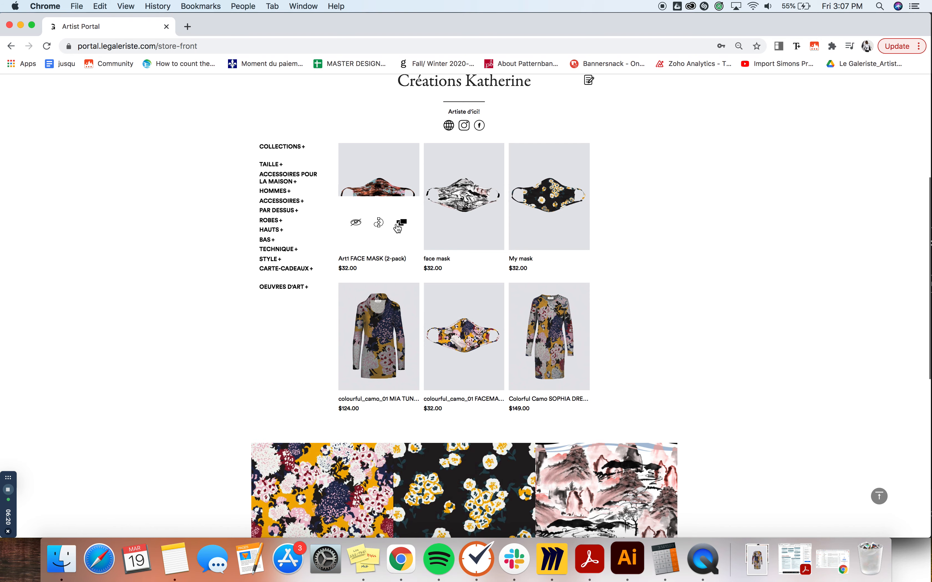
{"action": "left_click", "coordinate": [355, 224]}
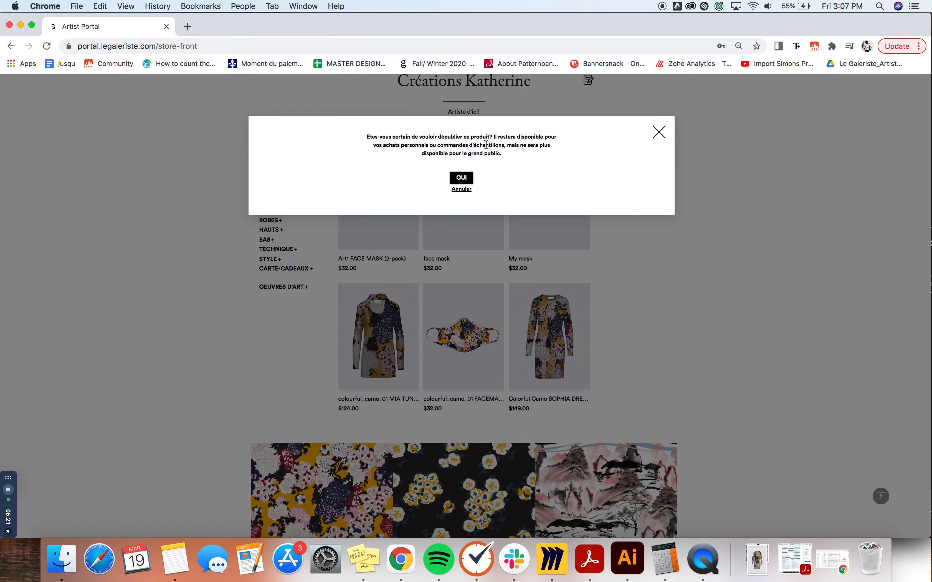
{"action": "left_click", "coordinate": [659, 132]}
{"action": "left_click", "coordinate": [379, 224]}
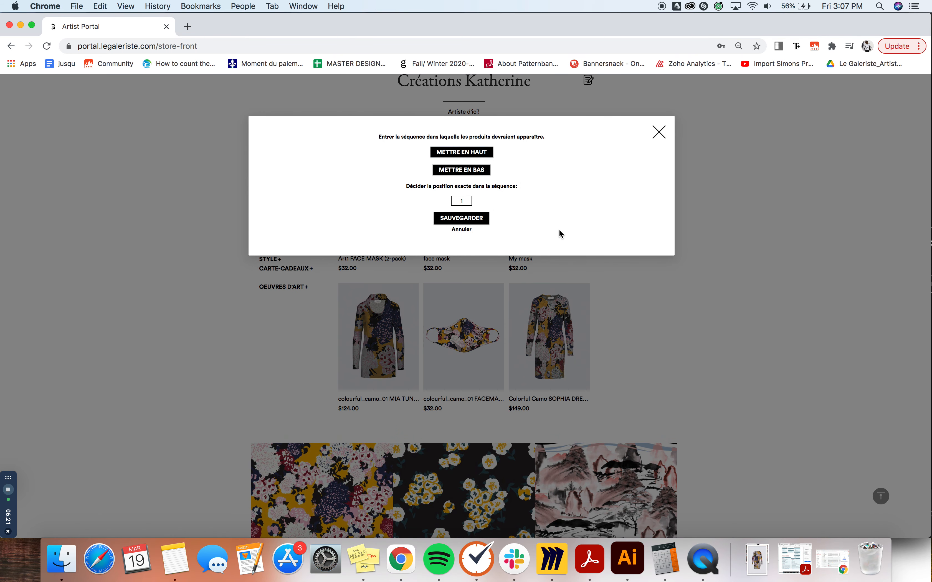
{"action": "left_click", "coordinate": [658, 136]}
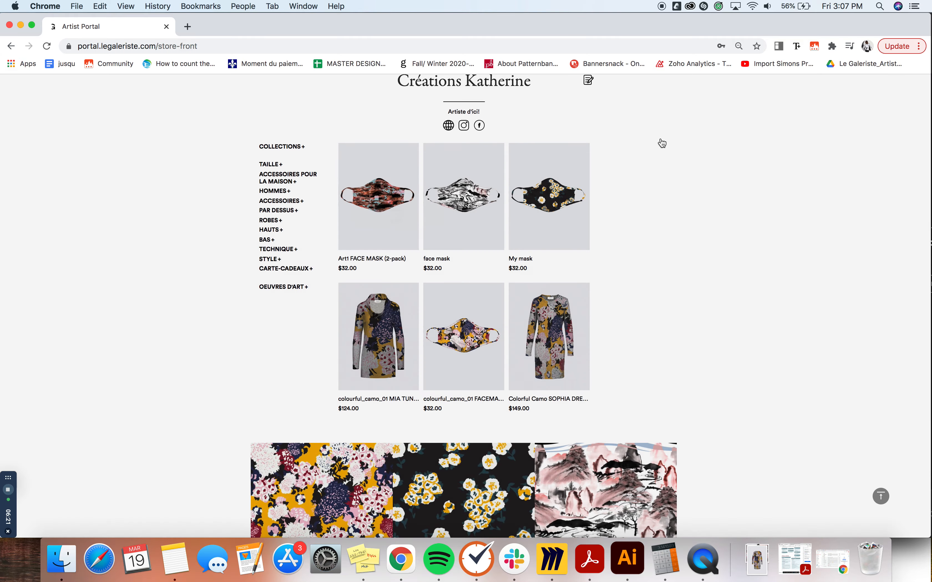
Set the display position of the colourful_camo_01 MIA tunic in the storefront to 1 and save it
{"action": "mouse_move", "coordinate": [371, 346]}
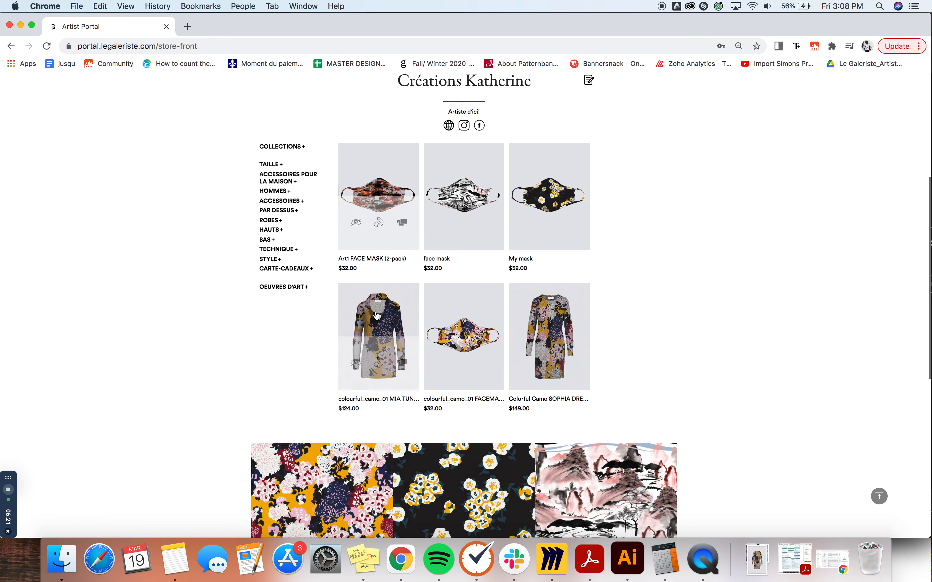
{"action": "mouse_move", "coordinate": [375, 319]}
{"action": "left_click", "coordinate": [378, 365]}
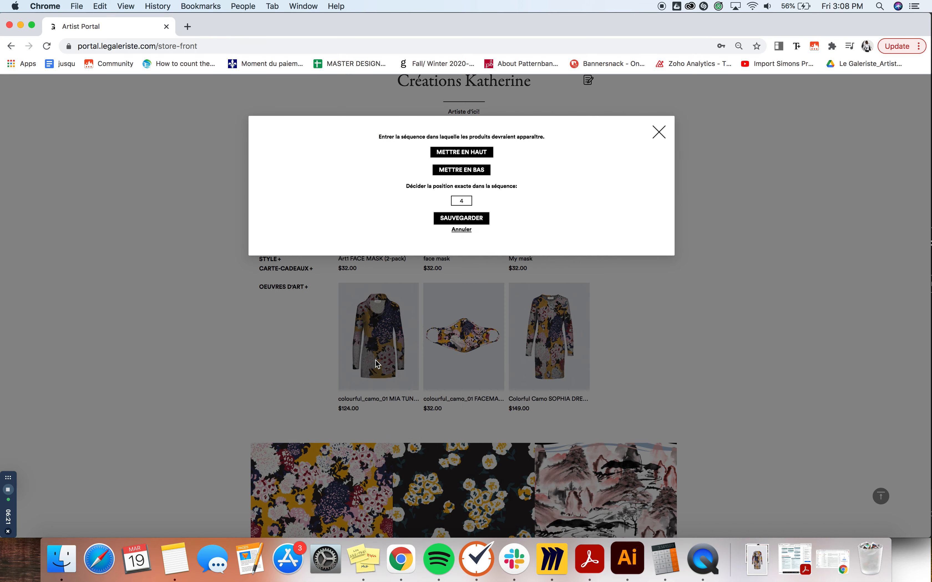
{"action": "left_click", "coordinate": [465, 200]}
{"action": "left_click", "coordinate": [466, 219]}
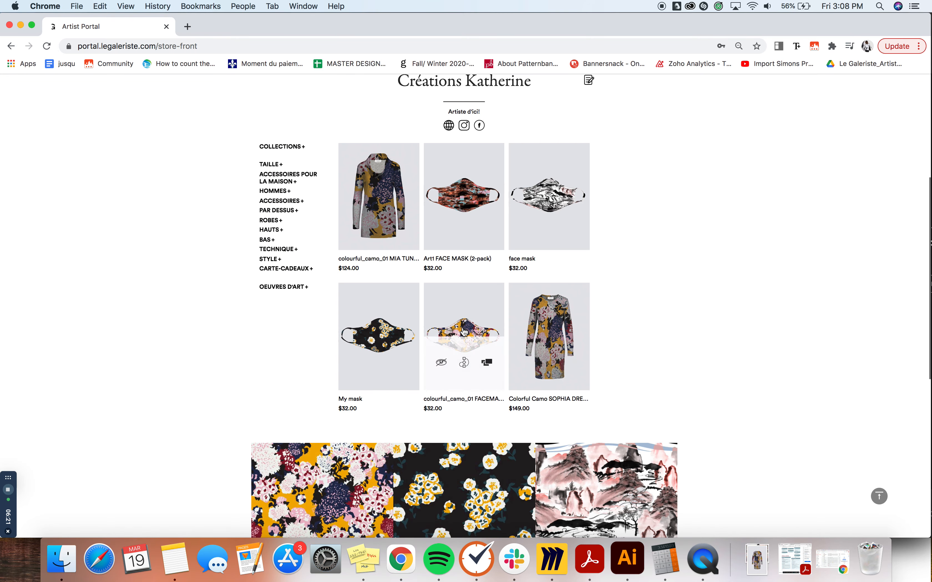
Set the display position of the colourful_camo_01 face mask to 2 and save it
{"action": "left_click", "coordinate": [464, 363]}
{"action": "left_click", "coordinate": [468, 201]}
{"action": "type", "text": "2"}
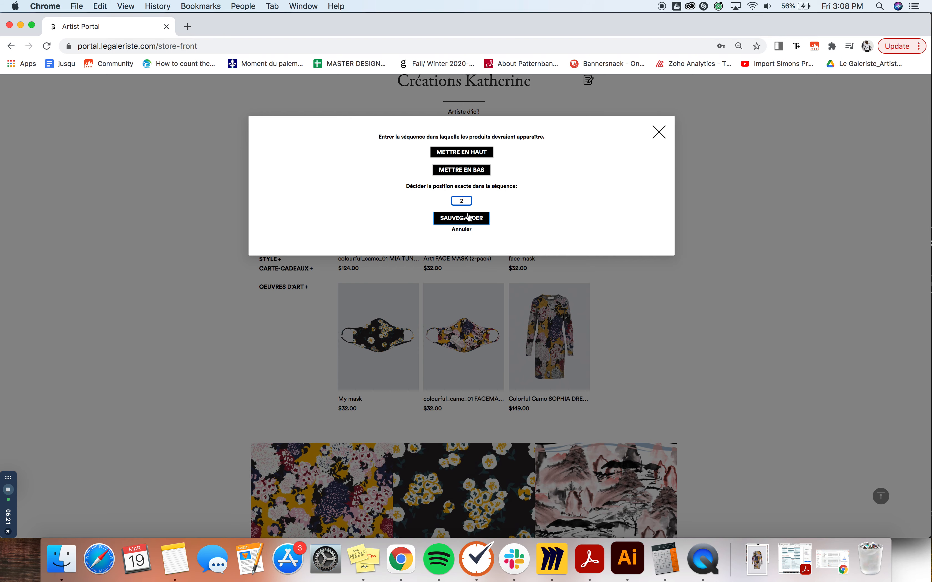
{"action": "left_click", "coordinate": [462, 218]}
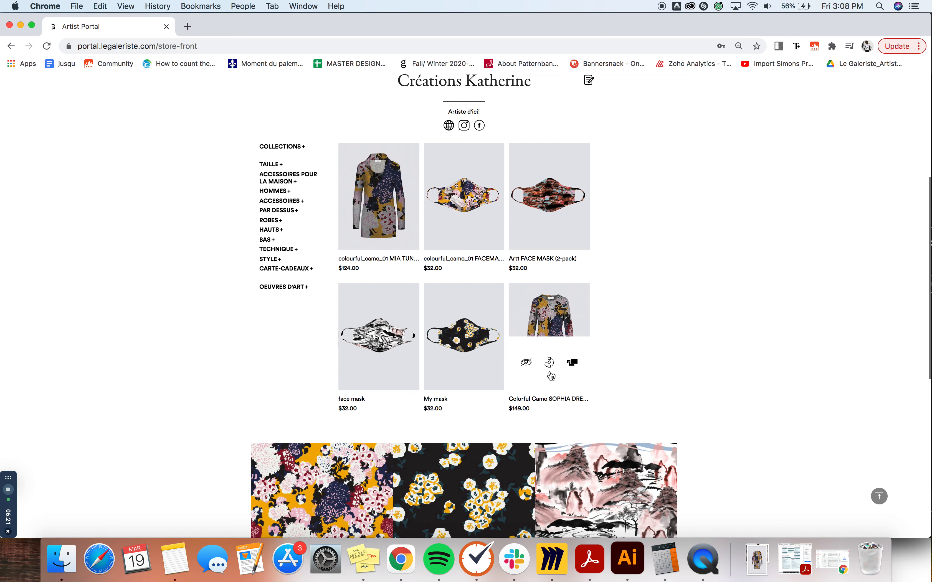
Set the display position of the Colorful Camo SOPHIA dress to 3 and save it
{"action": "left_click", "coordinate": [550, 363]}
{"action": "left_click", "coordinate": [461, 201]}
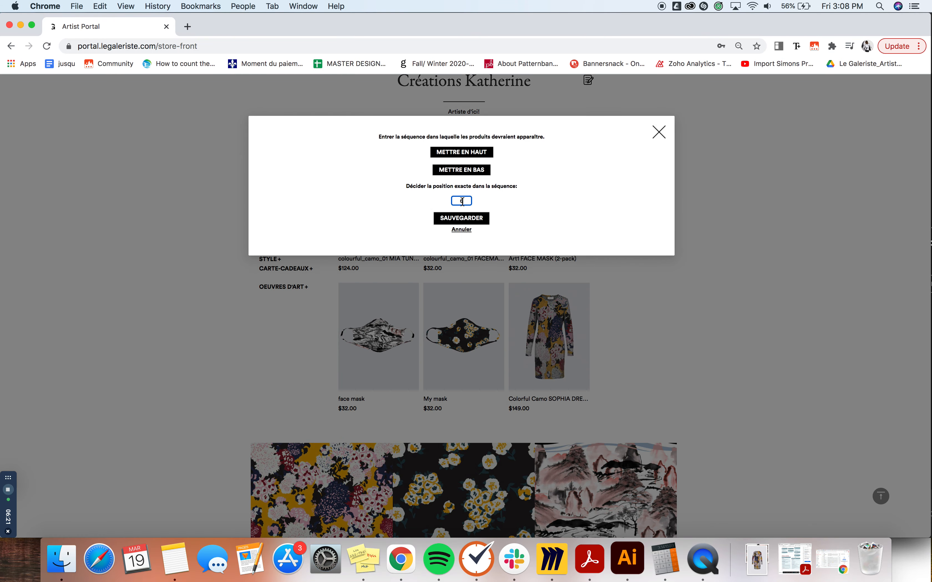
{"action": "type", "text": "3"}
{"action": "left_click", "coordinate": [470, 218]}
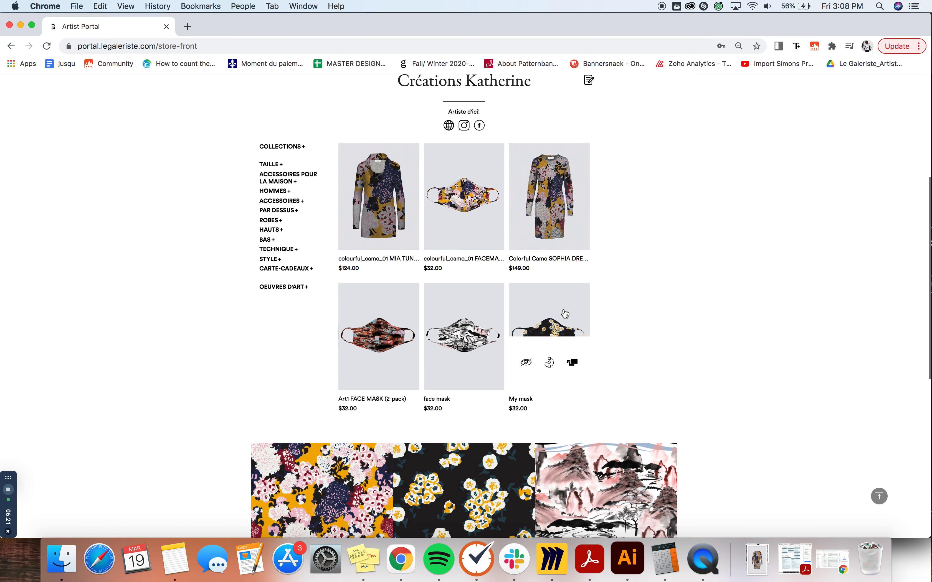
Create a new collection named "Créations Katherine" from the collection options of the colourful_camo_01 MIA tunic
{"action": "scroll", "coordinate": [589, 318], "scroll_direction": "down", "scroll_amount": 1}
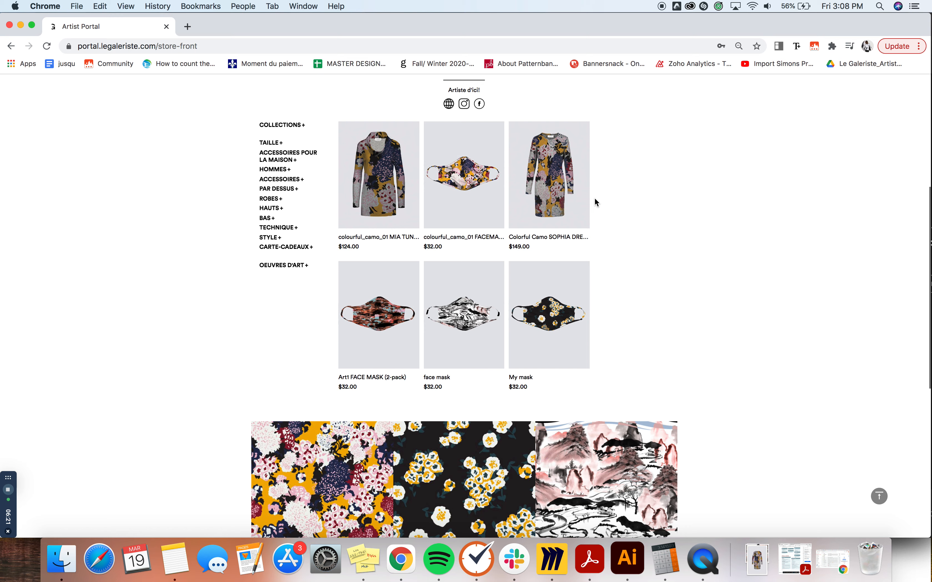
{"action": "mouse_move", "coordinate": [392, 214]}
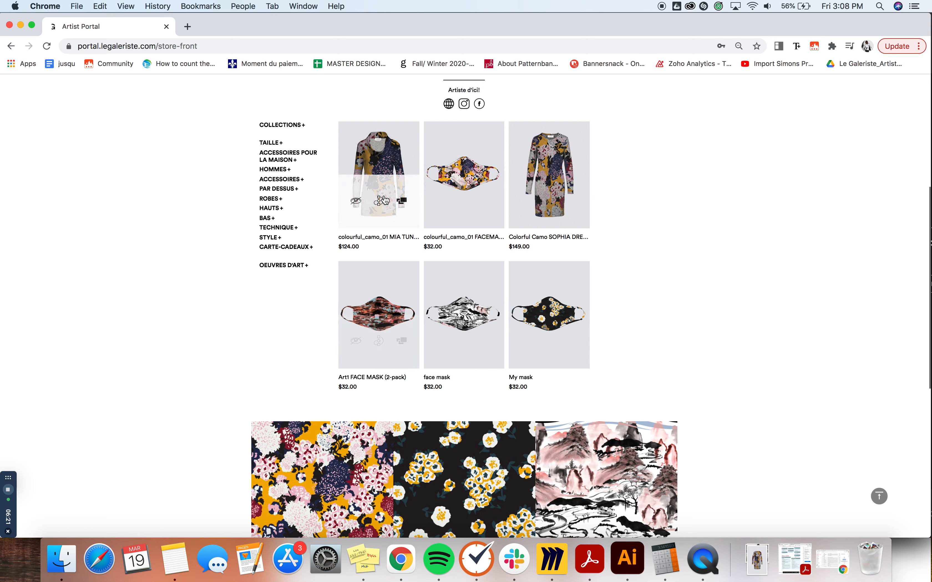
{"action": "left_click", "coordinate": [401, 202]}
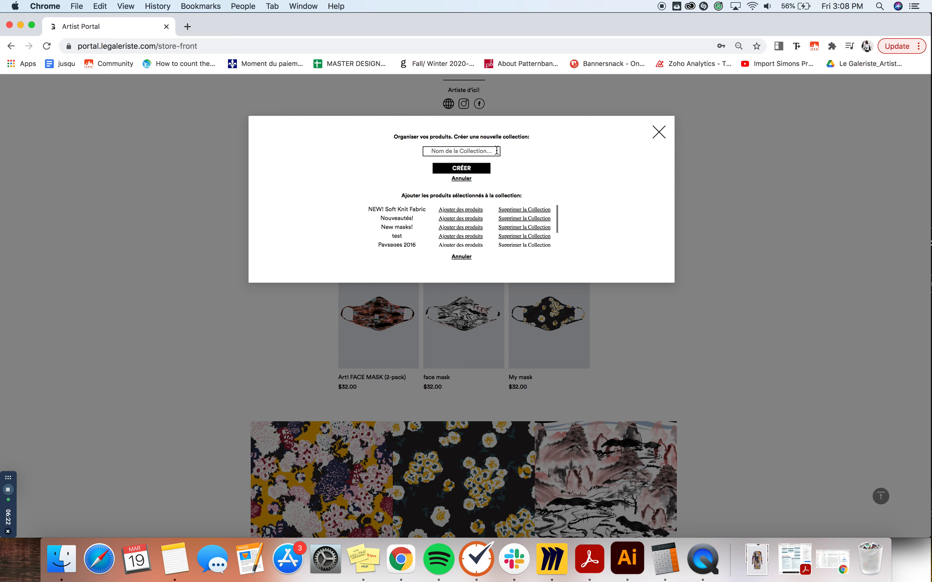
{"action": "left_click", "coordinate": [476, 151]}
{"action": "type", "text": "Créations Kathe"}
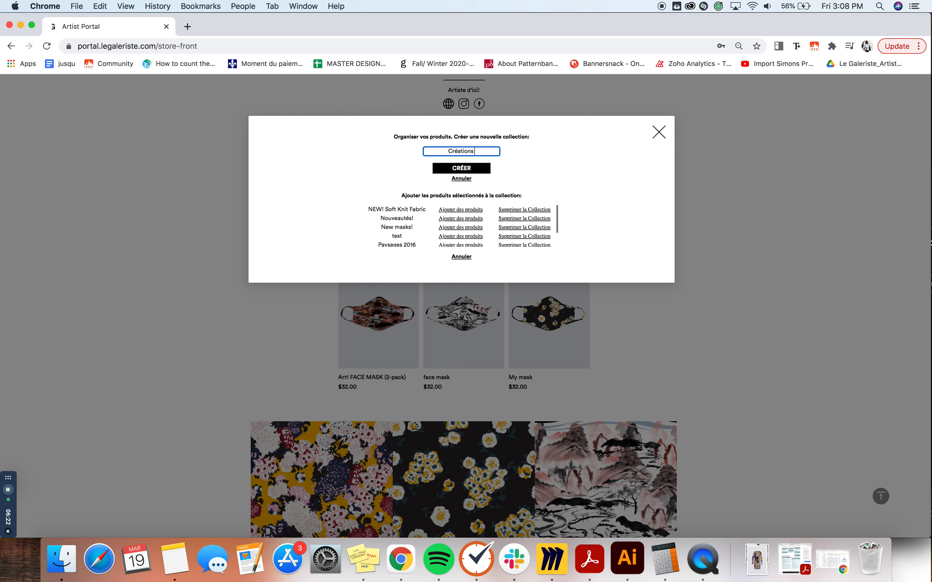
{"action": "type", "text": "rine"}
{"action": "left_click", "coordinate": [454, 171]}
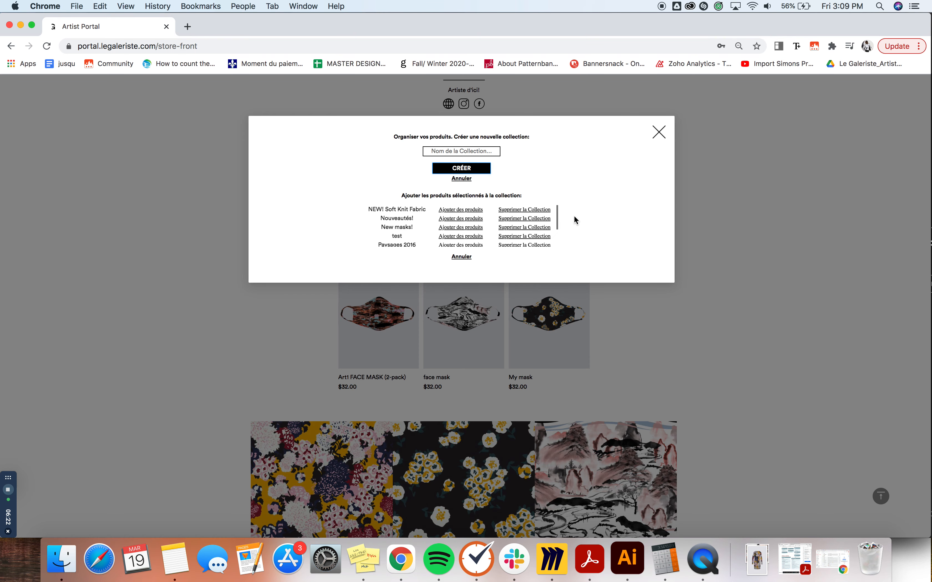
Add the colourful_camo_01 MIA tunic to the Créations Katherine collection and close the collection dialog
{"action": "scroll", "coordinate": [445, 245], "scroll_direction": "down", "scroll_amount": 3}
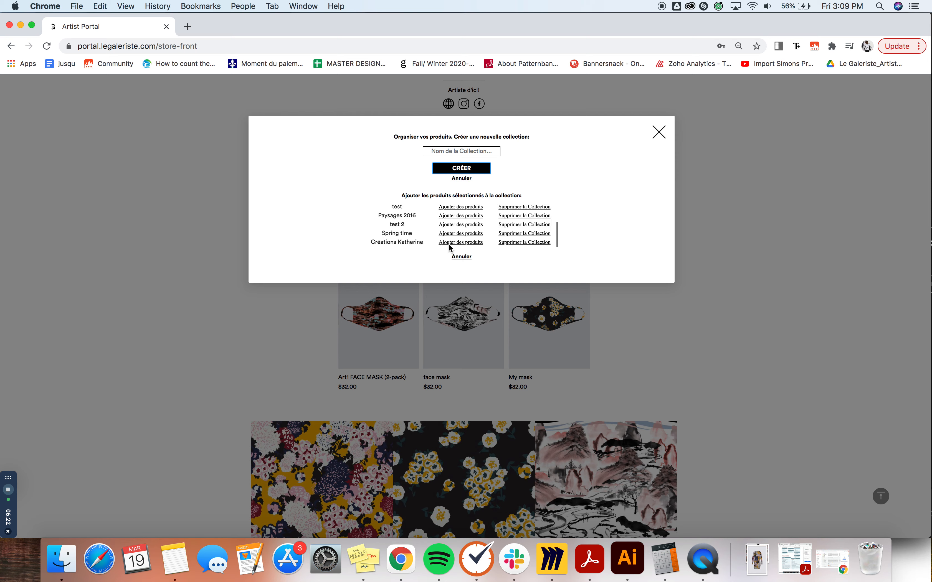
{"action": "scroll", "coordinate": [409, 238], "scroll_direction": "up", "scroll_amount": 3}
{"action": "scroll", "coordinate": [397, 220], "scroll_direction": "down", "scroll_amount": 3}
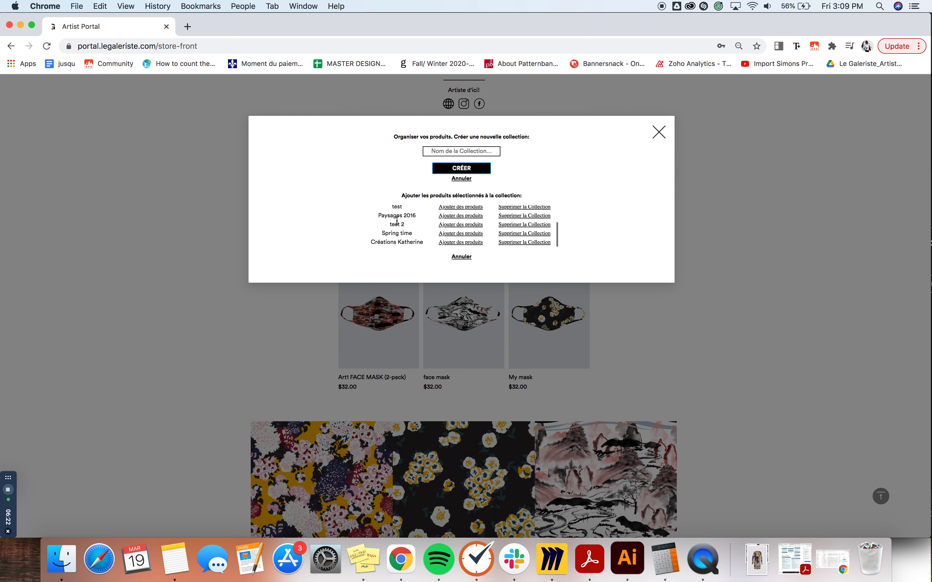
{"action": "left_click", "coordinate": [462, 244]}
{"action": "left_click", "coordinate": [660, 134]}
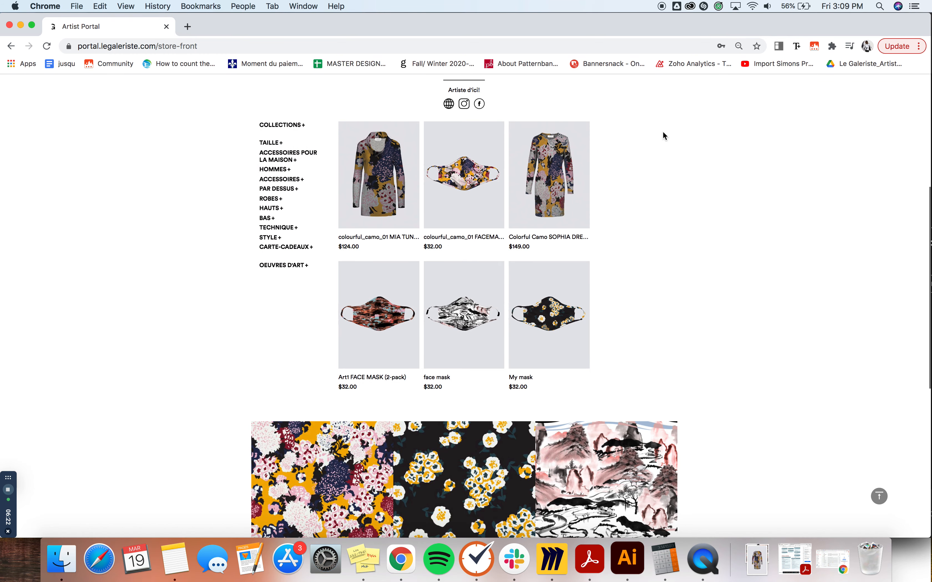
Add the colourful_camo_01 face mask to the Créations Katherine collection and close the collection dialog
{"action": "mouse_move", "coordinate": [465, 188]}
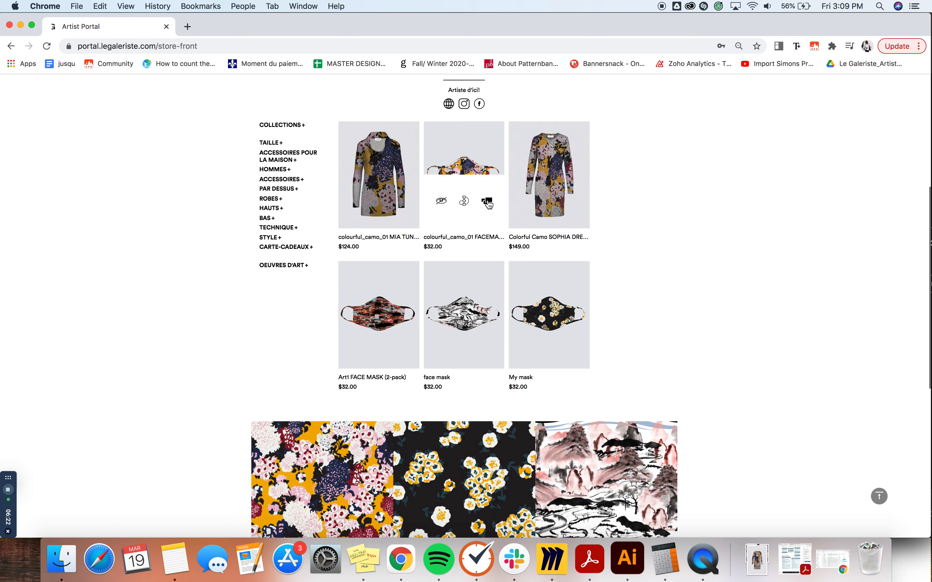
{"action": "left_click", "coordinate": [487, 202]}
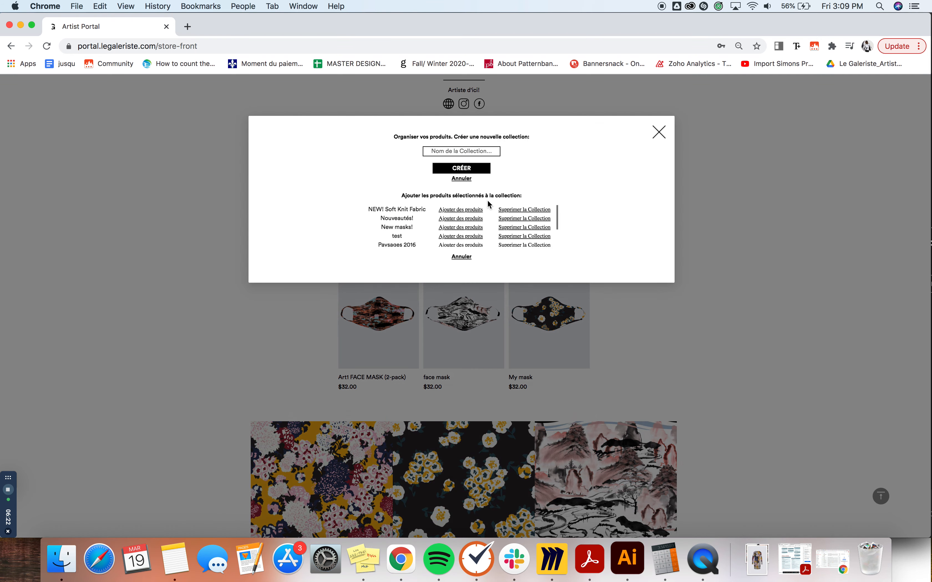
{"action": "scroll", "coordinate": [463, 230], "scroll_direction": "down", "scroll_amount": 3}
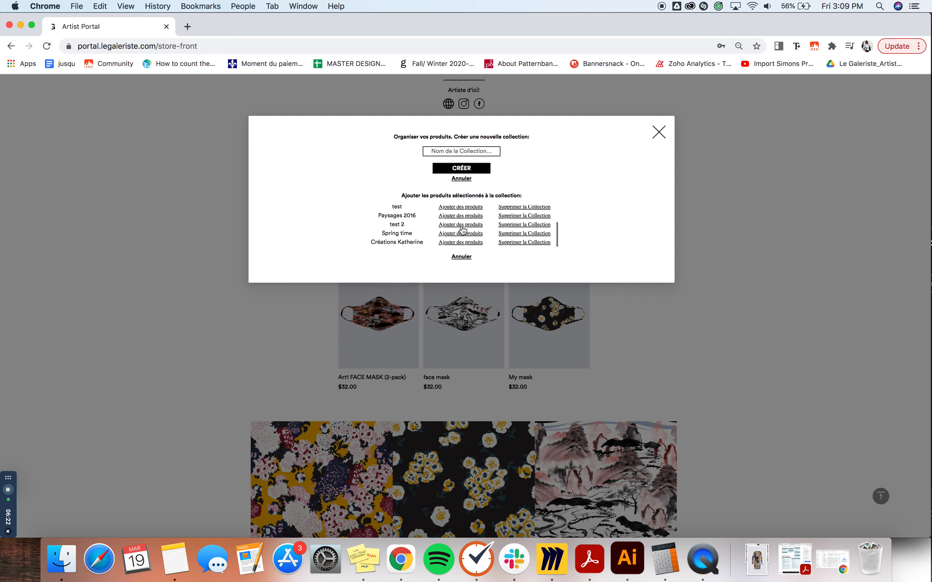
{"action": "left_click", "coordinate": [458, 243]}
{"action": "left_click", "coordinate": [659, 132]}
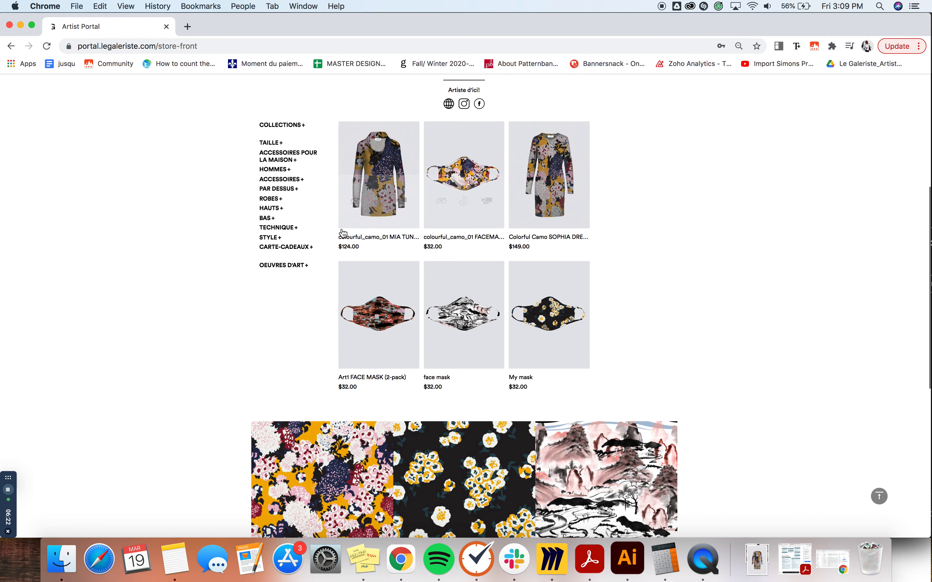
Filter the portal storefront by the Créations Katherine collection and check the products in it
{"action": "scroll", "coordinate": [347, 231], "scroll_direction": "up", "scroll_amount": 3}
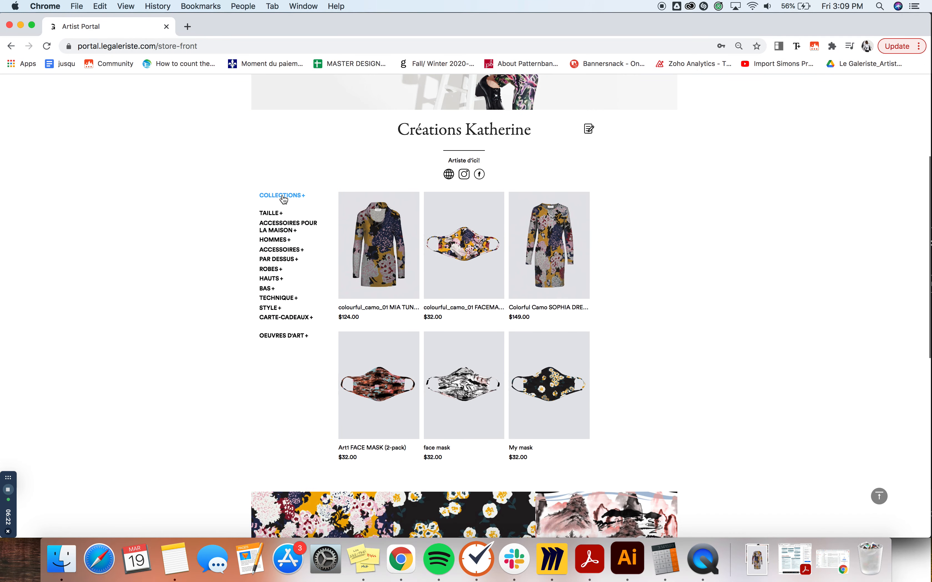
{"action": "left_click", "coordinate": [283, 196]}
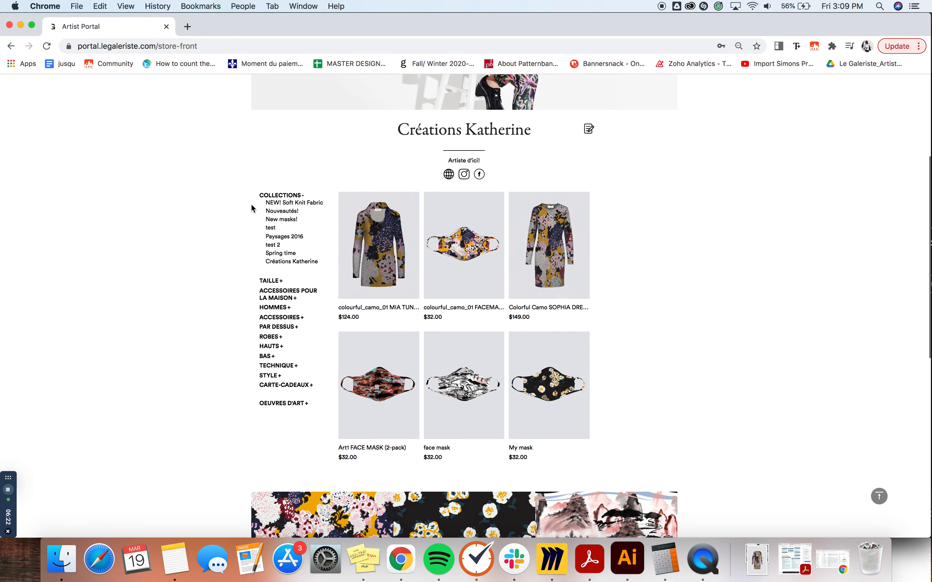
{"action": "left_click", "coordinate": [274, 261]}
{"action": "scroll", "coordinate": [375, 353], "scroll_direction": "down", "scroll_amount": 3}
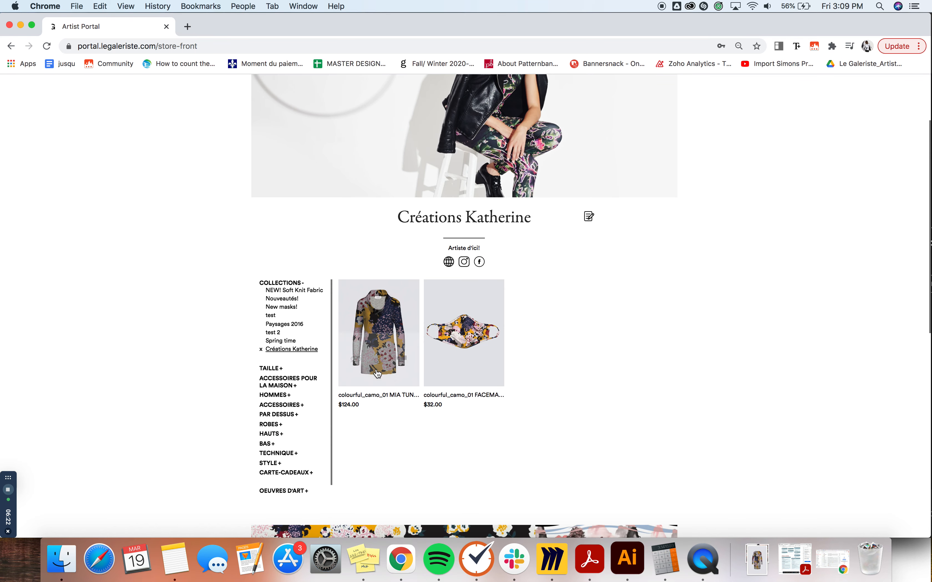
{"action": "scroll", "coordinate": [374, 180], "scroll_direction": "up", "scroll_amount": 3}
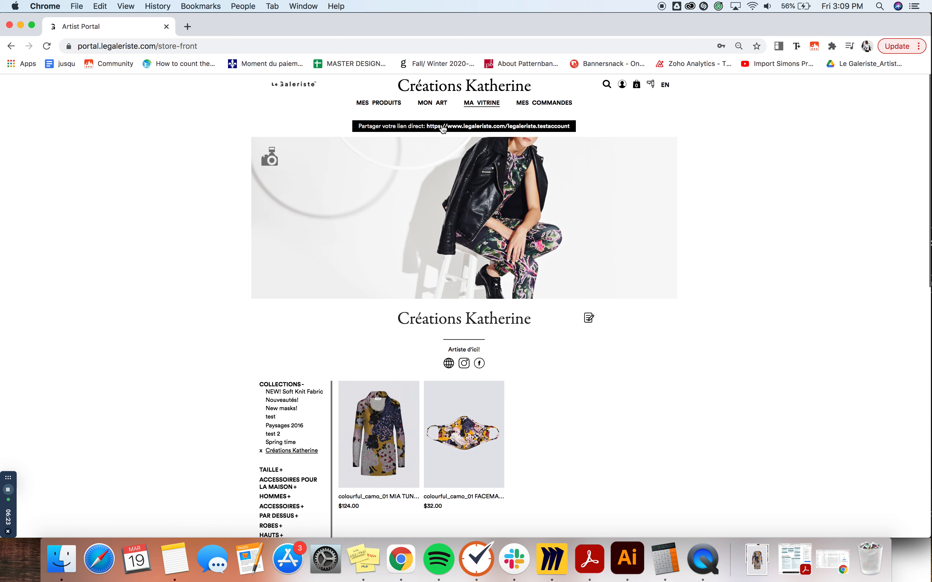
{"action": "left_click", "coordinate": [487, 130]}
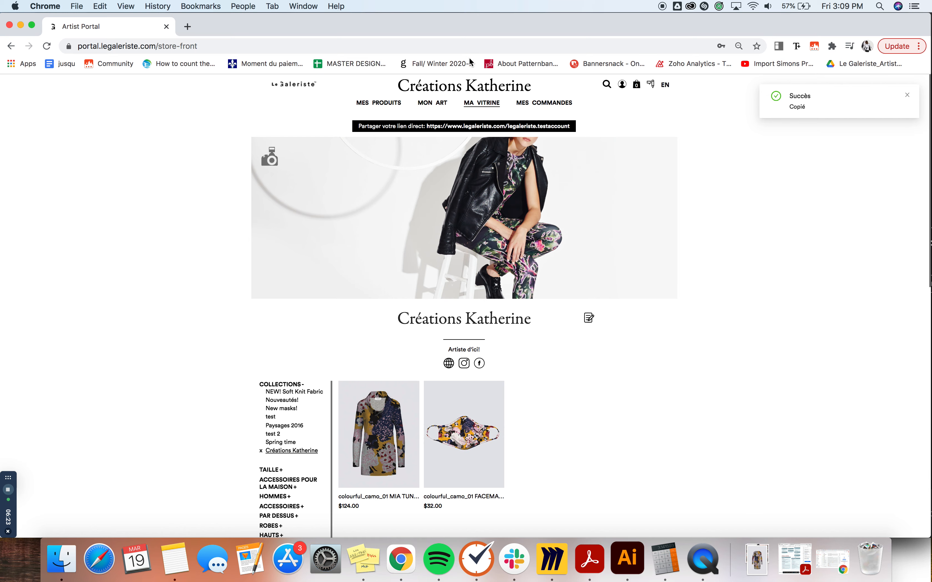
{"action": "left_click", "coordinate": [187, 27]}
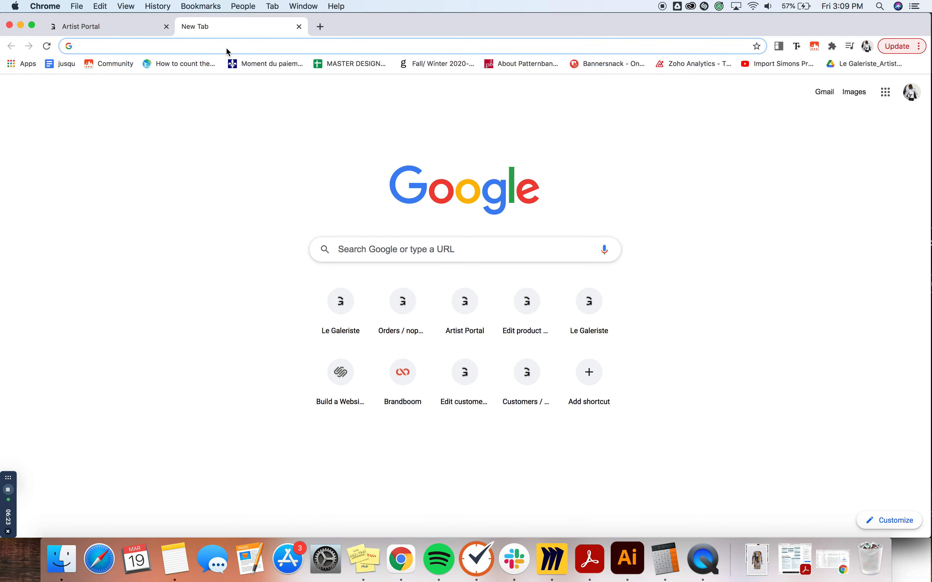
{"action": "type", "text": "https://www.legaleriste.com/legaleriste.testaccount"}
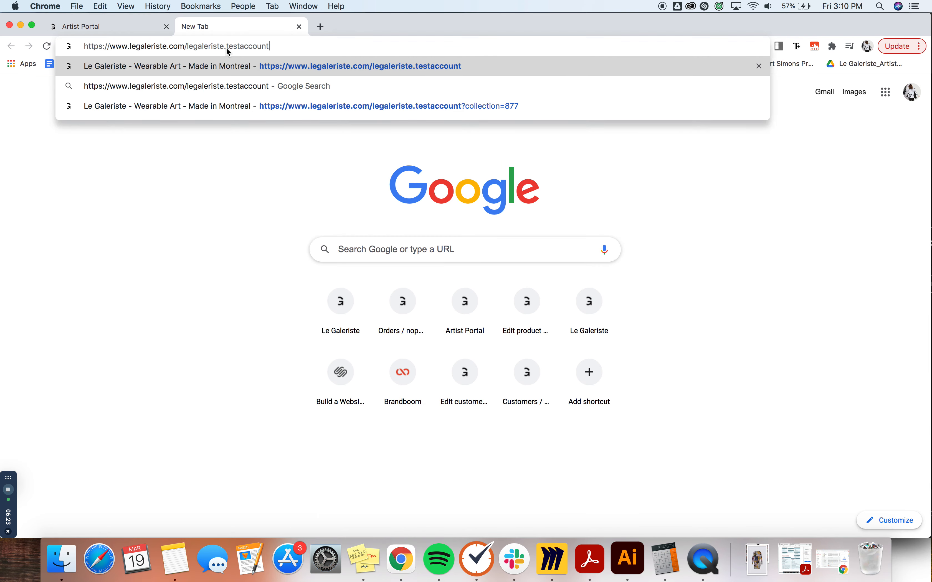
{"action": "key", "text": "Return"}
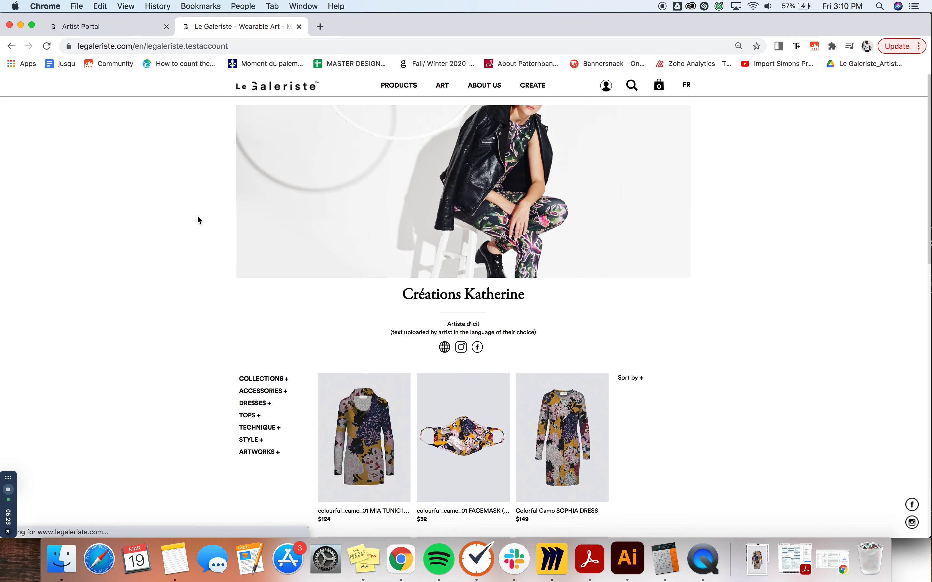
{"action": "scroll", "coordinate": [197, 243], "scroll_direction": "down", "scroll_amount": 4}
{"action": "scroll", "coordinate": [198, 244], "scroll_direction": "up", "scroll_amount": 4}
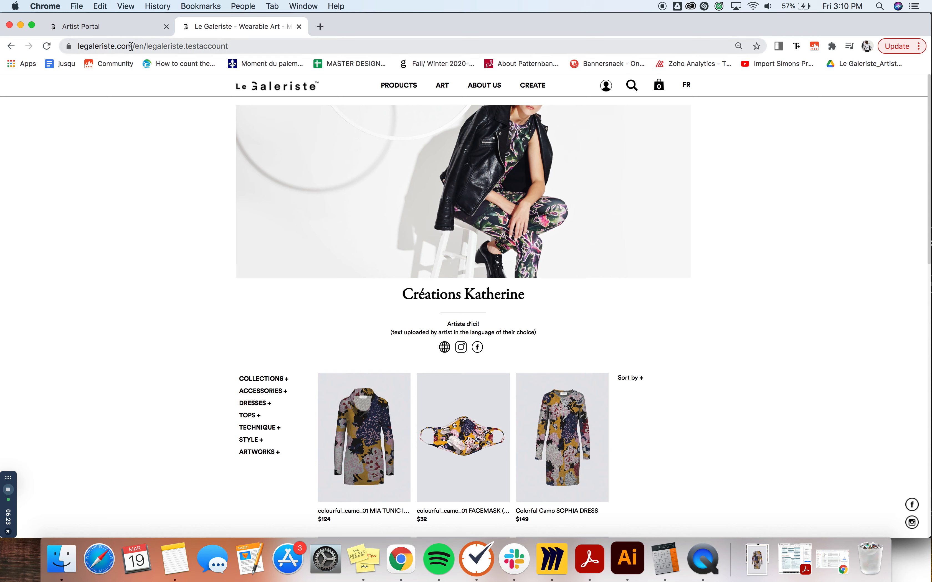
{"action": "scroll", "coordinate": [352, 266], "scroll_direction": "down", "scroll_amount": 10}
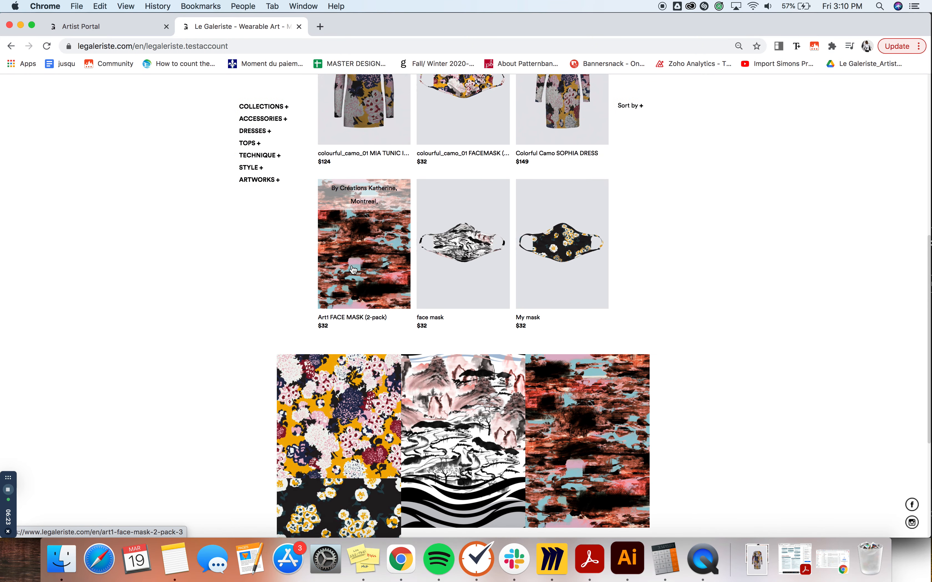
{"action": "scroll", "coordinate": [353, 269], "scroll_direction": "up", "scroll_amount": 4}
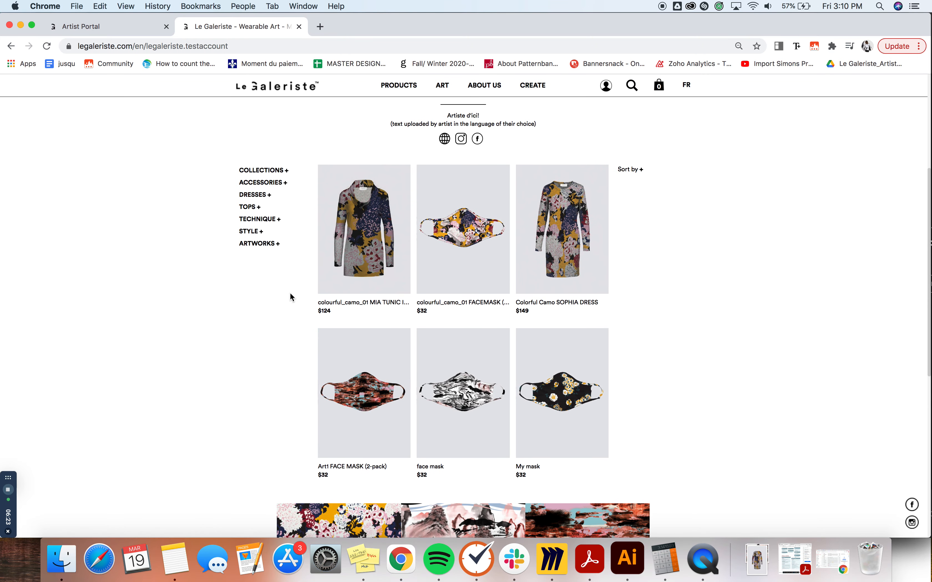
{"action": "scroll", "coordinate": [289, 297], "scroll_direction": "up", "scroll_amount": 5}
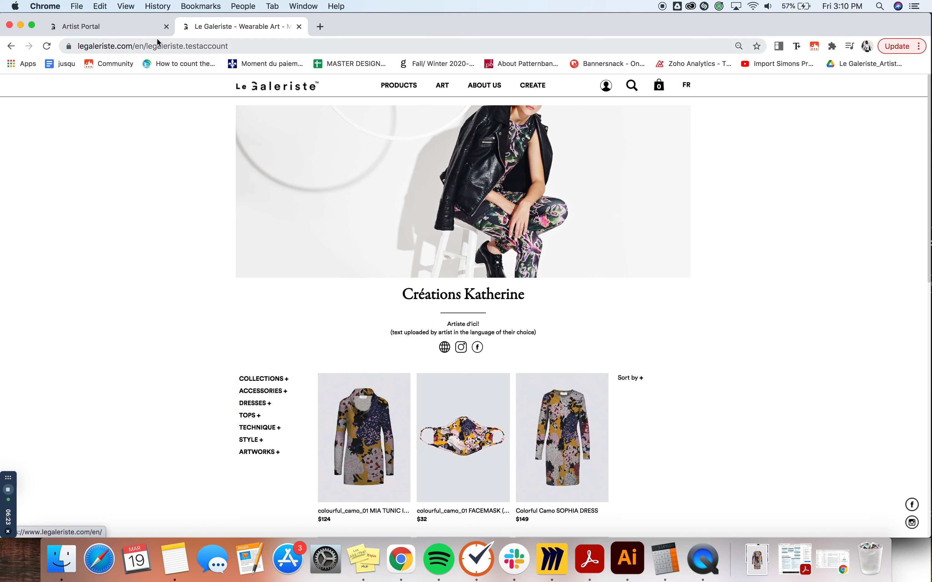
Filter the public storefront by the Créations Katherine collection and examine its products and the collection page's web address
{"action": "left_click", "coordinate": [139, 25]}
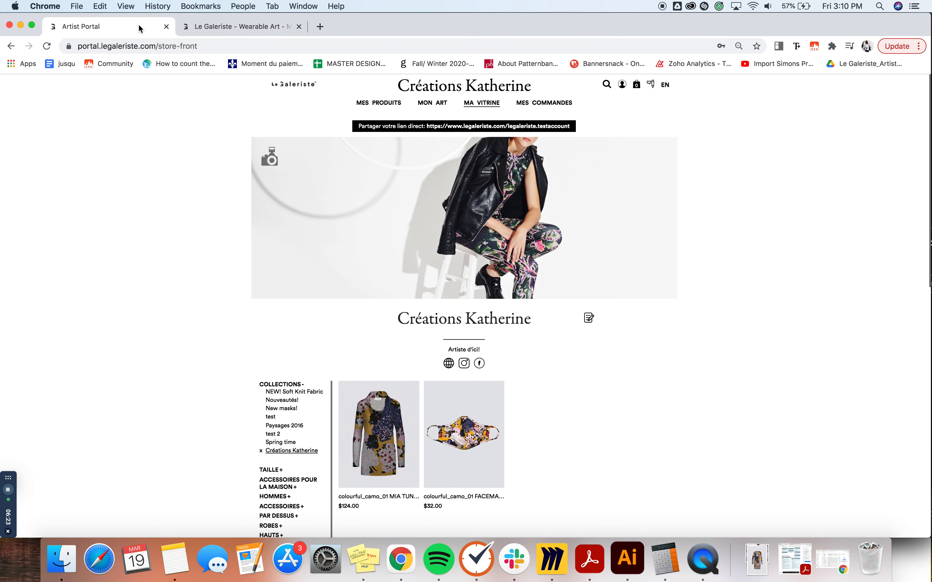
{"action": "left_click", "coordinate": [229, 24]}
{"action": "left_click", "coordinate": [254, 378]}
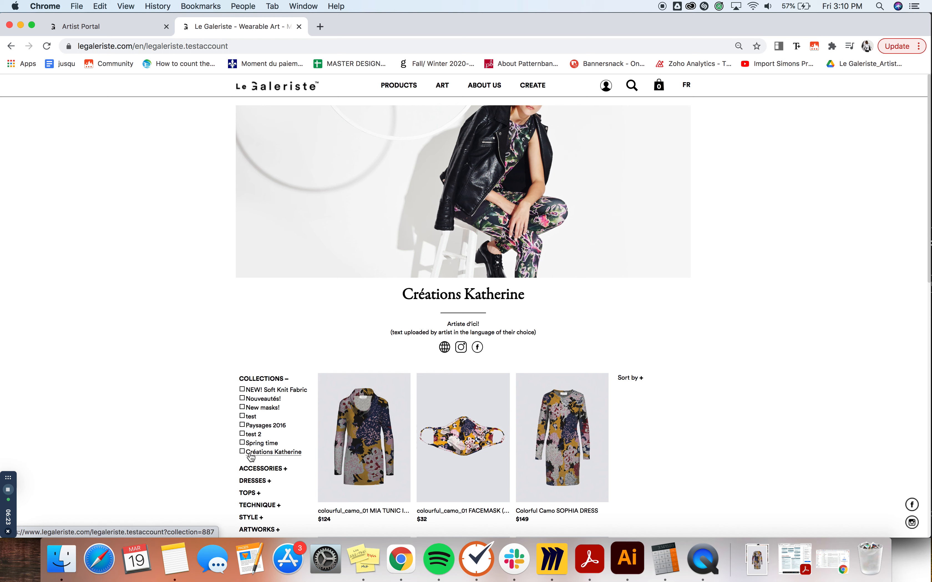
{"action": "left_click", "coordinate": [251, 456]}
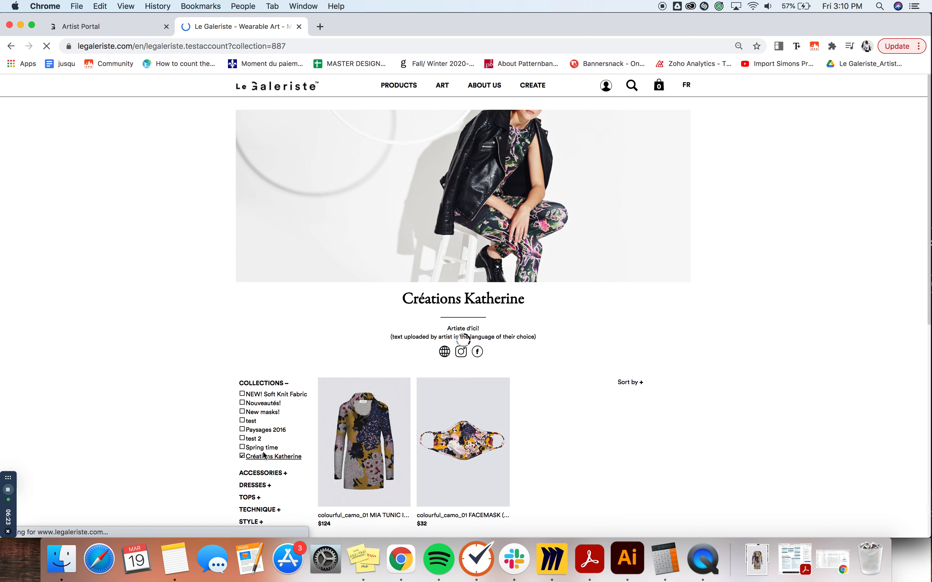
{"action": "scroll", "coordinate": [333, 466], "scroll_direction": "down", "scroll_amount": 5}
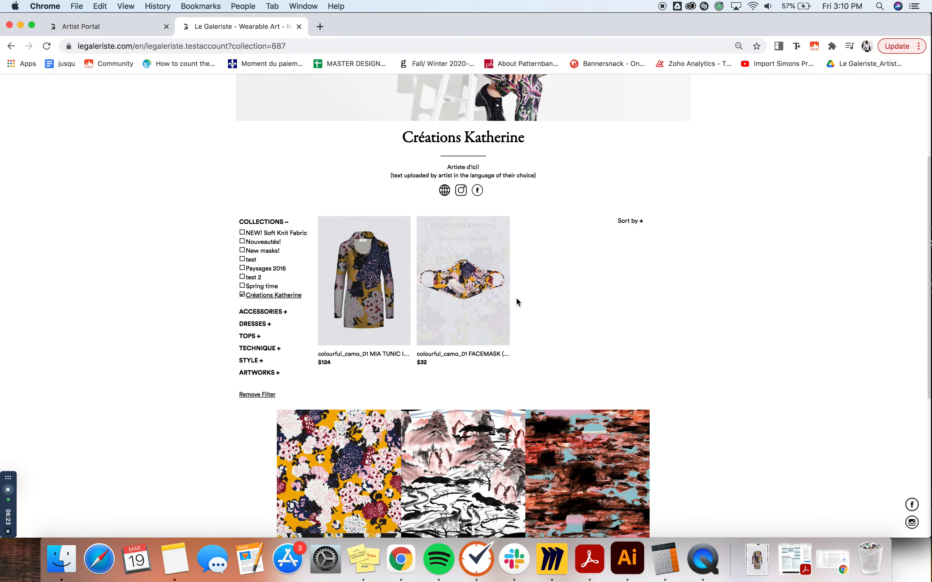
{"action": "scroll", "coordinate": [516, 300], "scroll_direction": "up", "scroll_amount": 5}
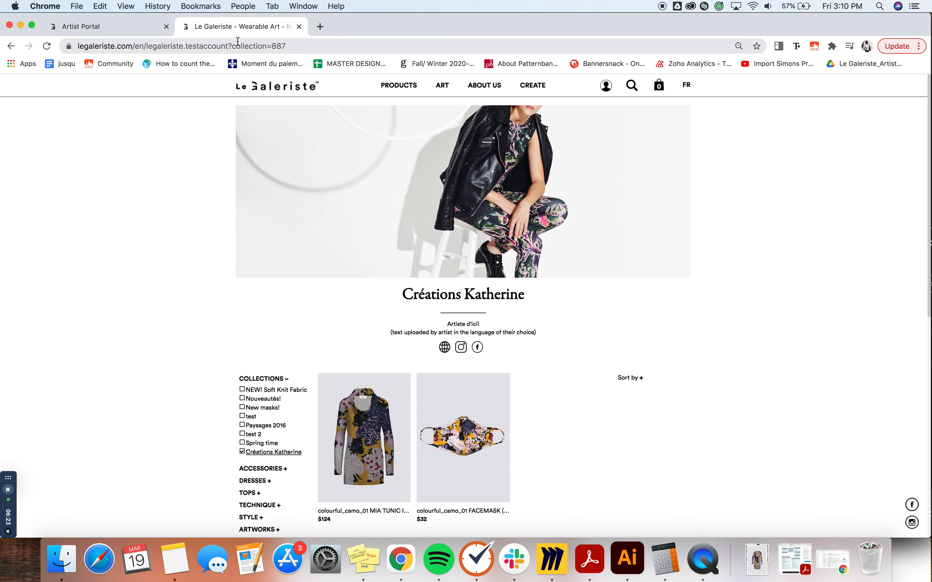
{"action": "left_click", "coordinate": [308, 43]}
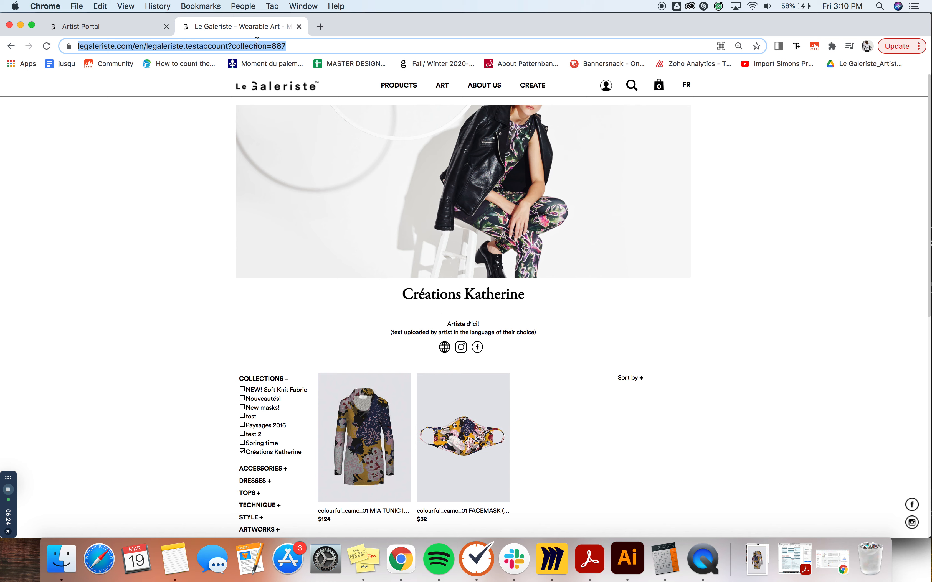
{"action": "left_click", "coordinate": [177, 186]}
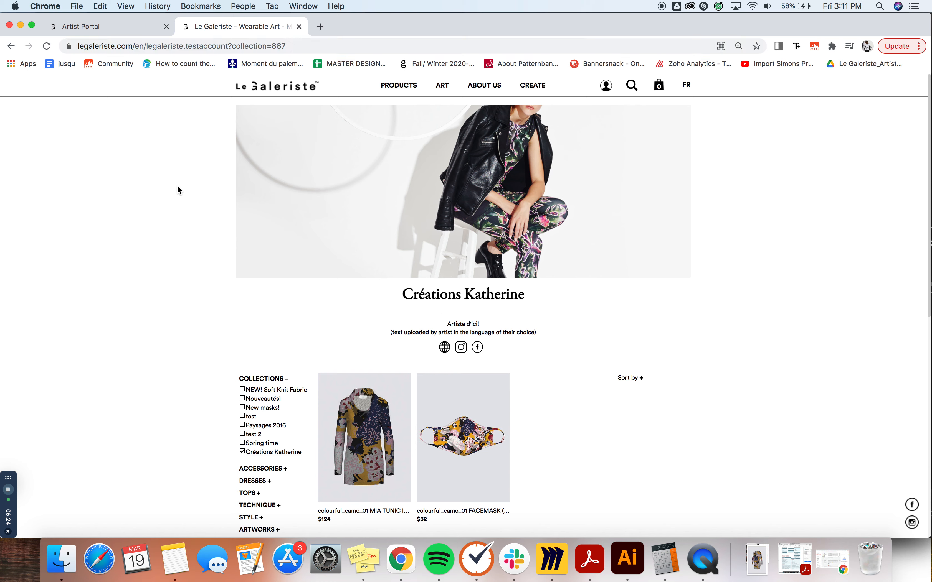
Return to the artist portal and view the file chooser for the storefront banner image, closing it without choosing a file
{"action": "left_click", "coordinate": [137, 24]}
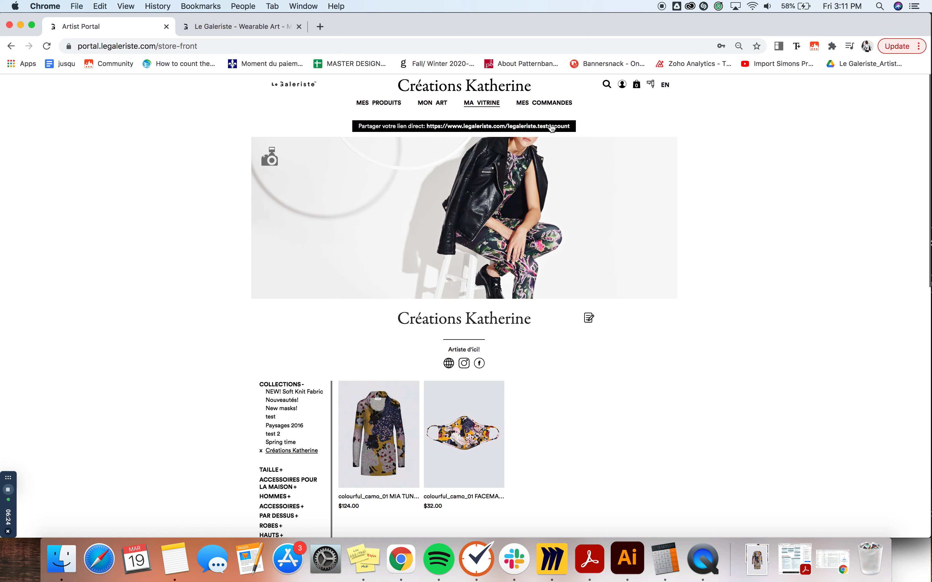
{"action": "mouse_move", "coordinate": [490, 441]}
{"action": "left_click", "coordinate": [270, 159]}
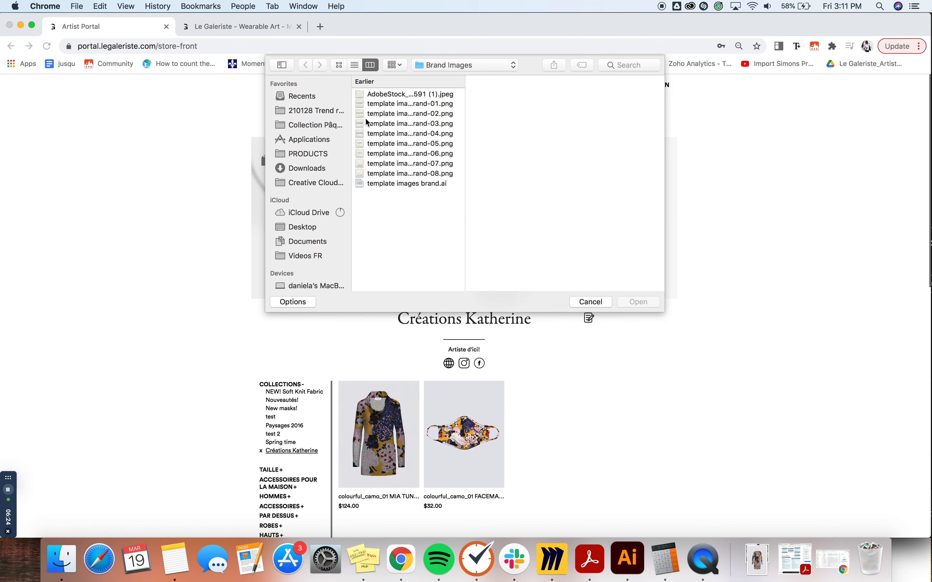
{"action": "left_click", "coordinate": [575, 302]}
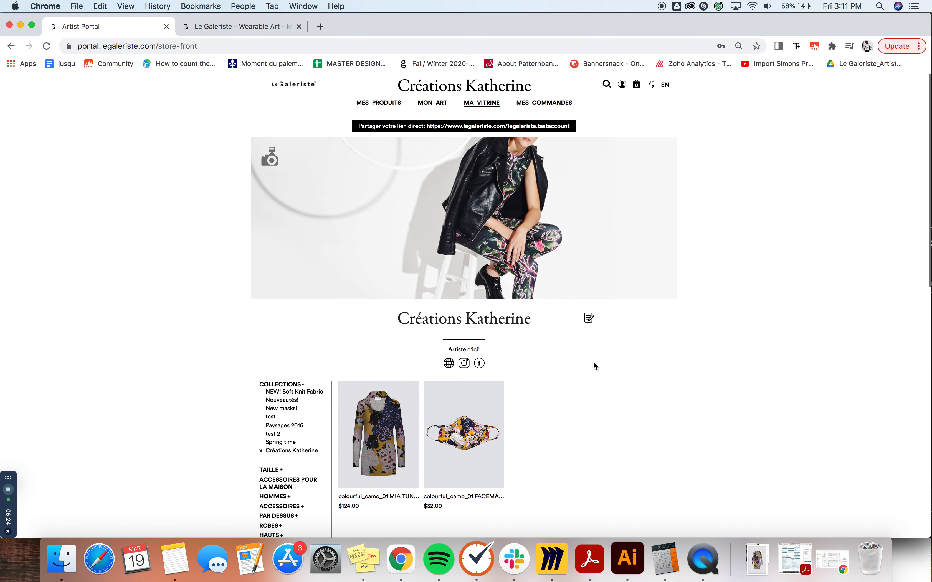
Replace the first name in the artist's public name, save the public information and close the confirmation
{"action": "scroll", "coordinate": [457, 308], "scroll_direction": "down", "scroll_amount": 3}
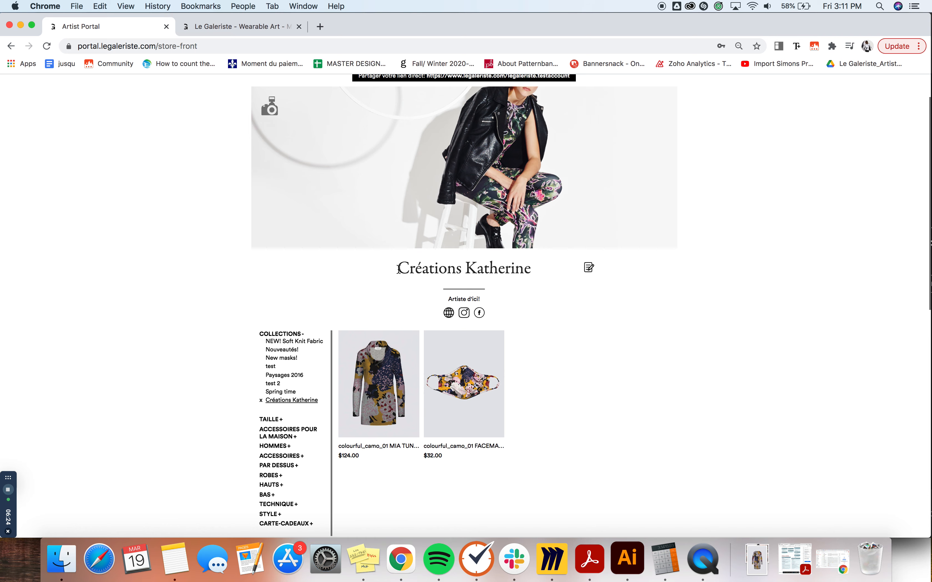
{"action": "left_click", "coordinate": [588, 268]}
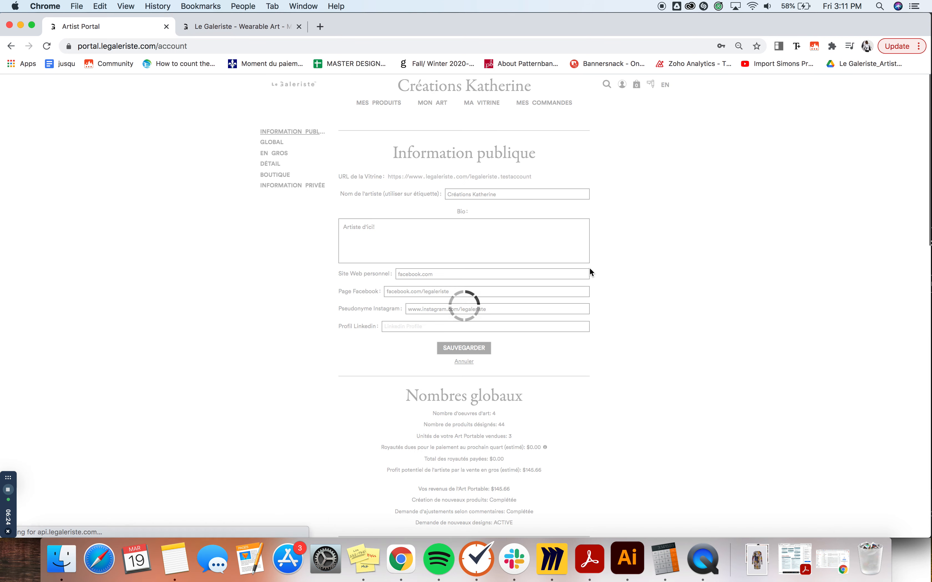
{"action": "left_click", "coordinate": [500, 193]}
{"action": "left_click_drag", "start_coordinate": [498, 194], "coordinate": [472, 194]}
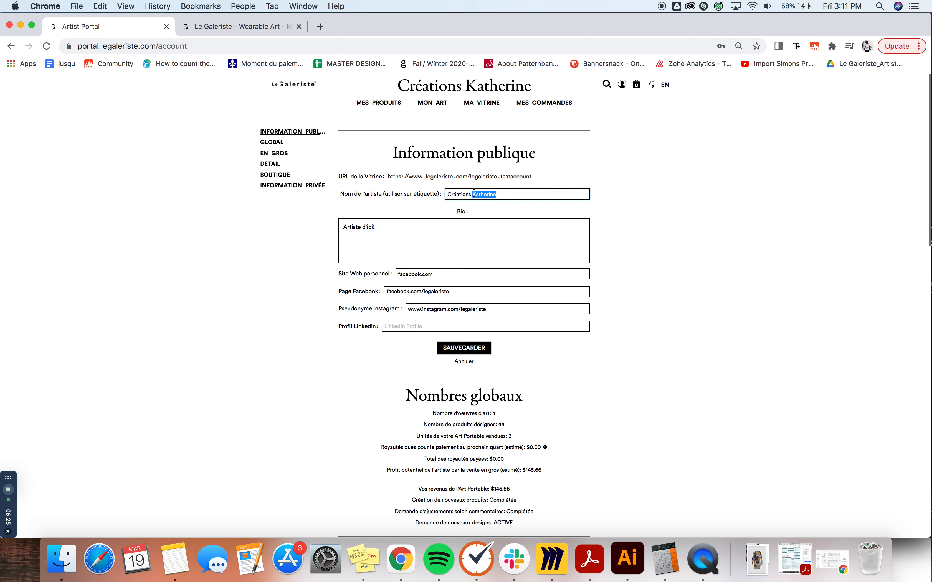
{"action": "type", "text": "Daniela"}
{"action": "left_click", "coordinate": [463, 349]}
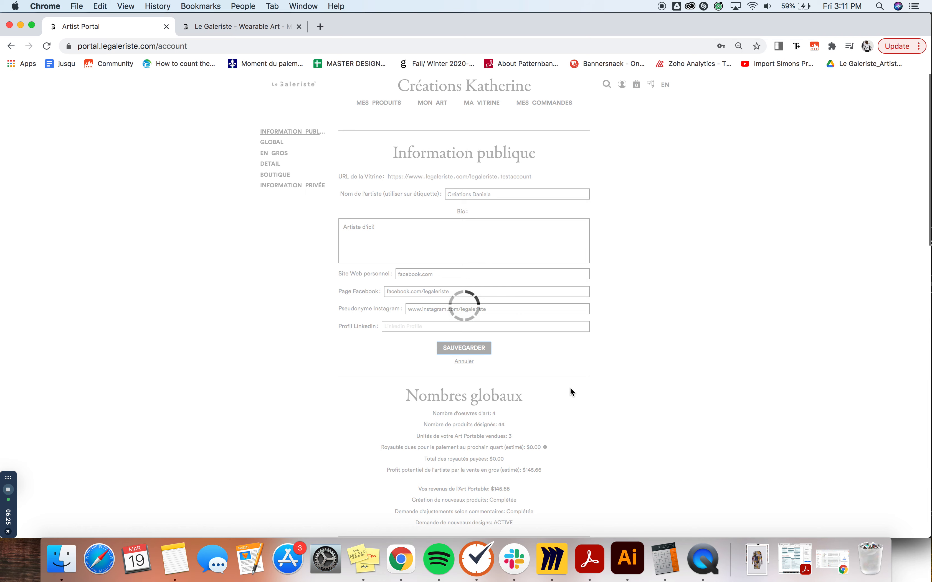
{"action": "scroll", "coordinate": [638, 336], "scroll_direction": "down", "scroll_amount": 1}
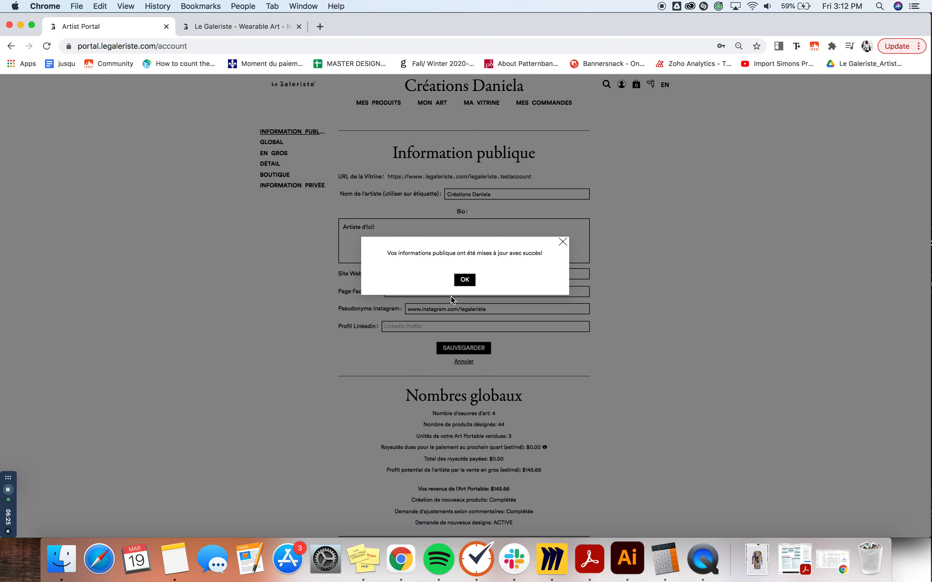
{"action": "left_click", "coordinate": [464, 279]}
Return to the portal storefront, and reload the public storefront page to check the artist name on it
{"action": "left_click", "coordinate": [482, 104]}
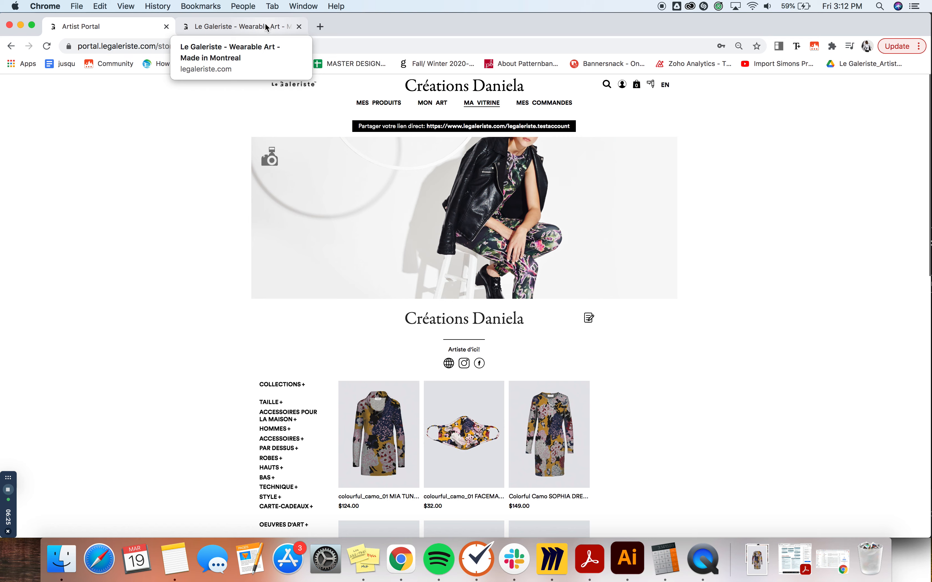
{"action": "left_click", "coordinate": [265, 23]}
{"action": "left_click", "coordinate": [48, 45]}
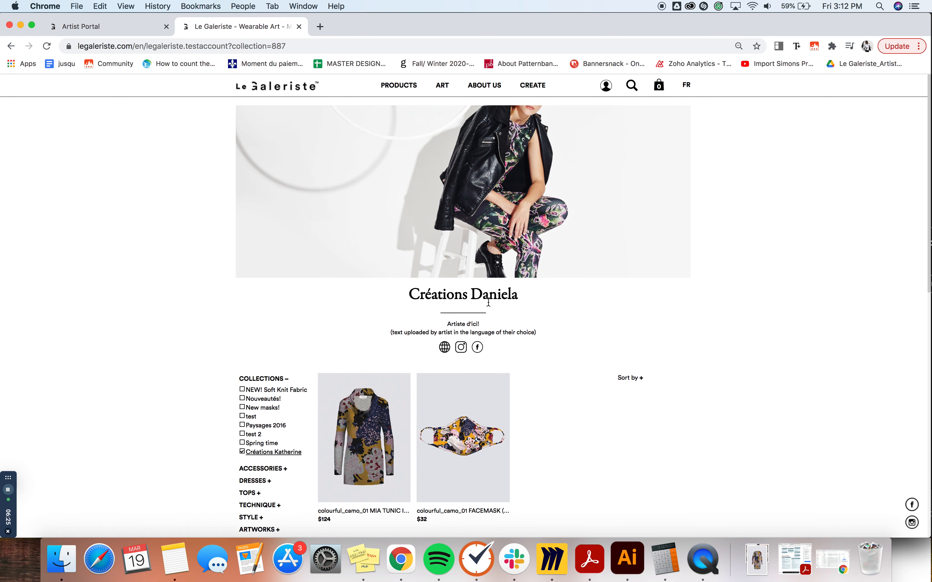
Return to the artist portal, open the storefront's public information for editing and review the bio, personal website, Facebook and Instagram fields
{"action": "left_click", "coordinate": [120, 35]}
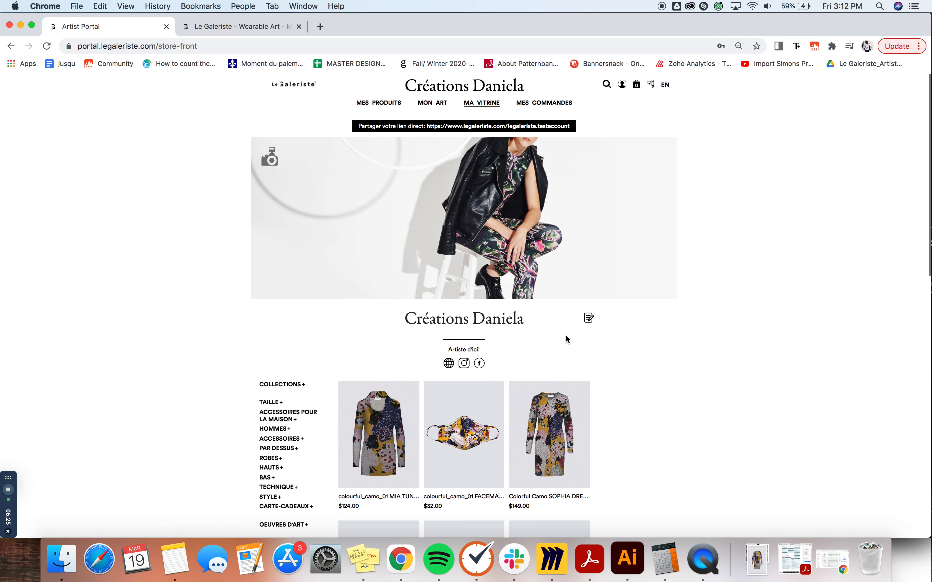
{"action": "left_click", "coordinate": [588, 319]}
{"action": "left_click", "coordinate": [403, 226]}
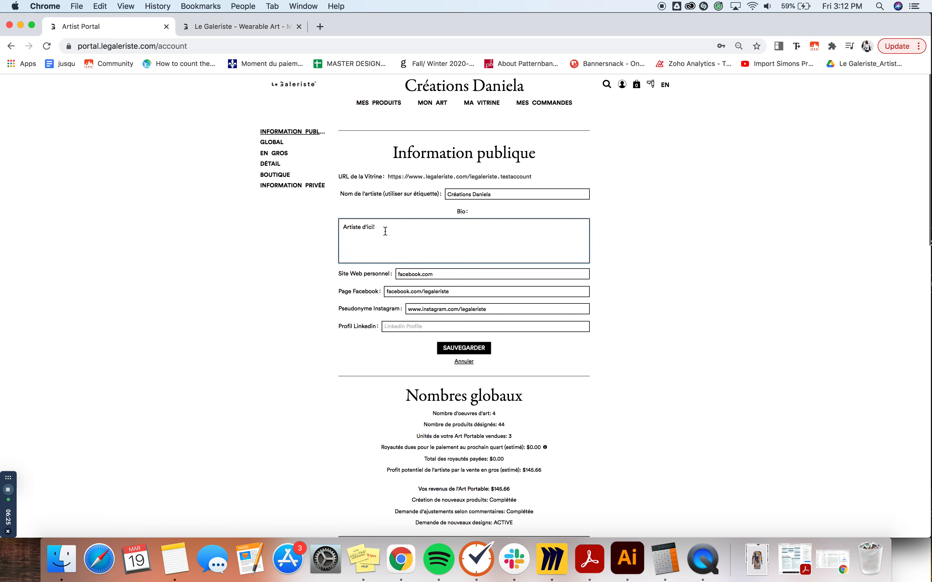
{"action": "left_click", "coordinate": [438, 275]}
{"action": "left_click", "coordinate": [451, 289]}
{"action": "left_click", "coordinate": [505, 308]}
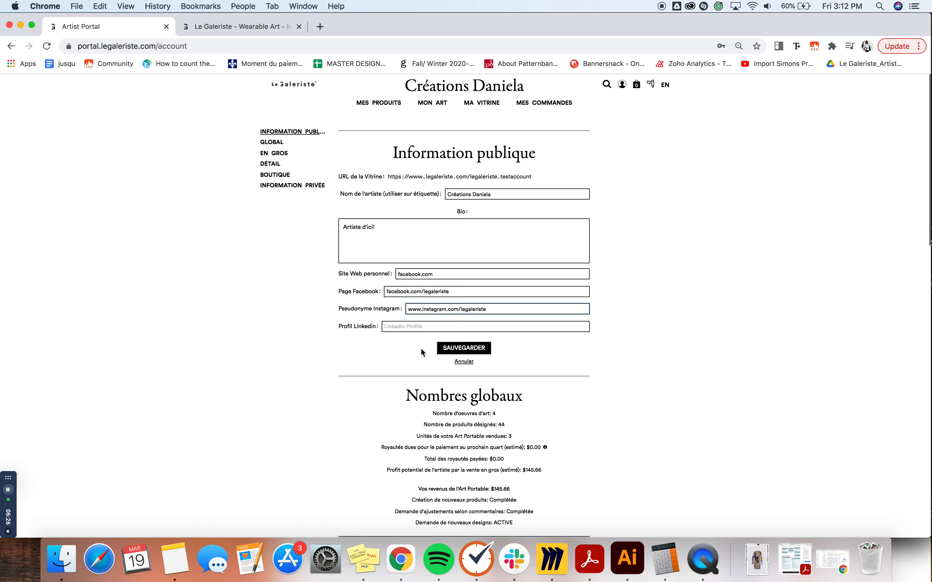
Save the public information, close the confirmation and return to the portal storefront
{"action": "left_click", "coordinate": [477, 347]}
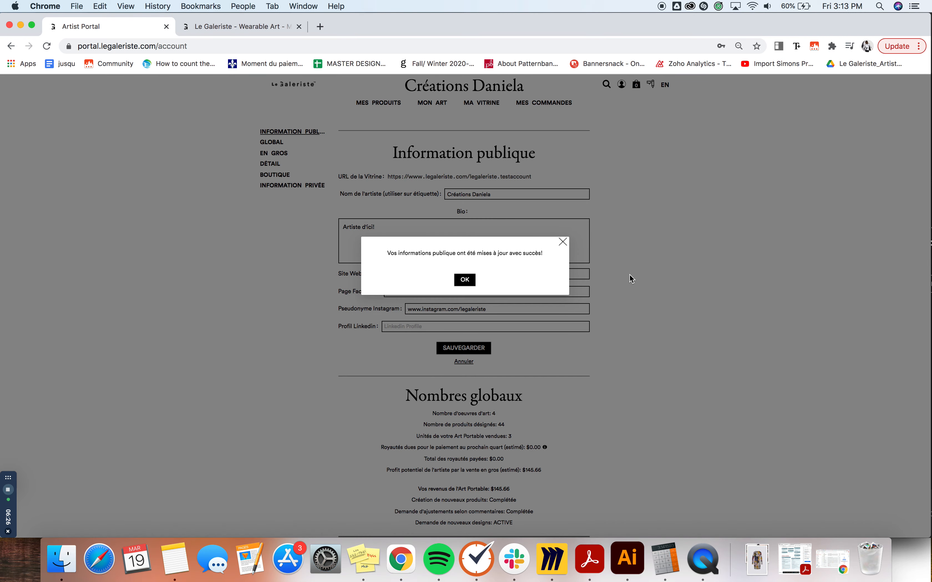
{"action": "left_click", "coordinate": [464, 280]}
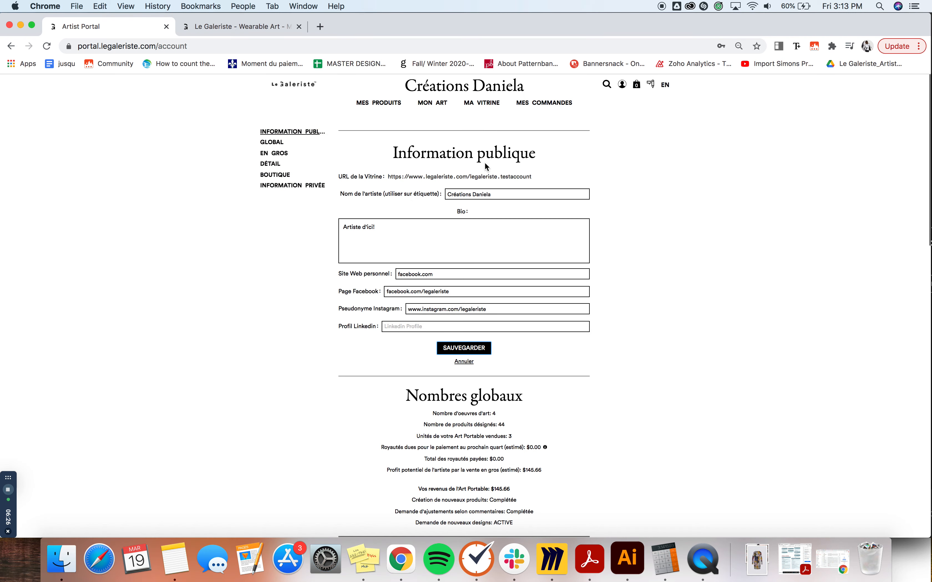
{"action": "left_click", "coordinate": [477, 102]}
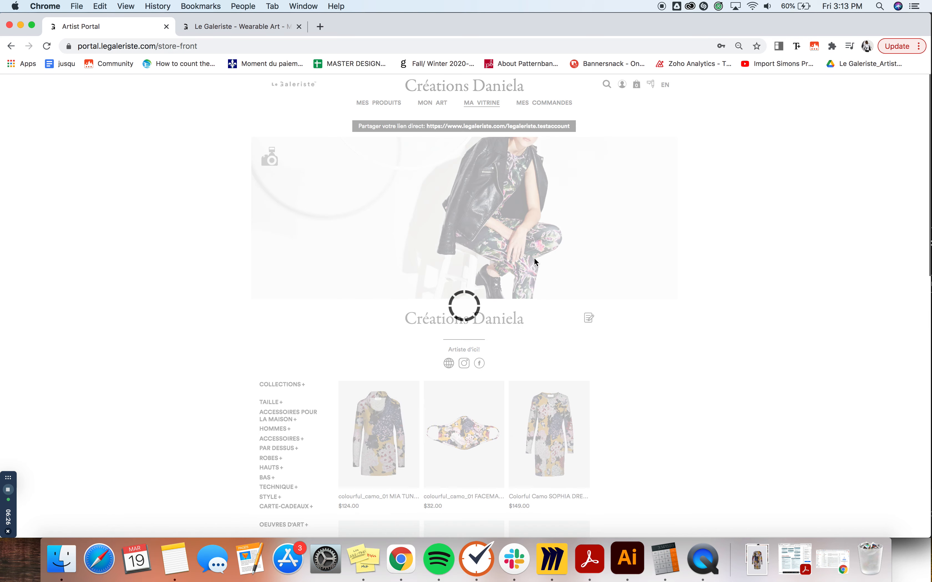
Examine the storefront's published artworks and products, including the options offered on the Art1 and Flowers artworks and on individual products
{"action": "scroll", "coordinate": [659, 409], "scroll_direction": "down", "scroll_amount": 8}
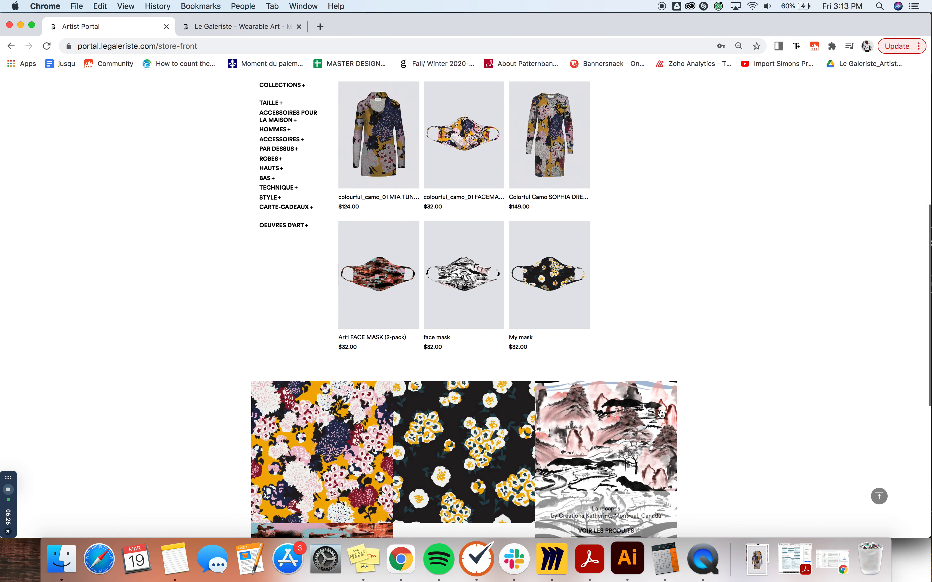
{"action": "scroll", "coordinate": [660, 409], "scroll_direction": "down", "scroll_amount": 3}
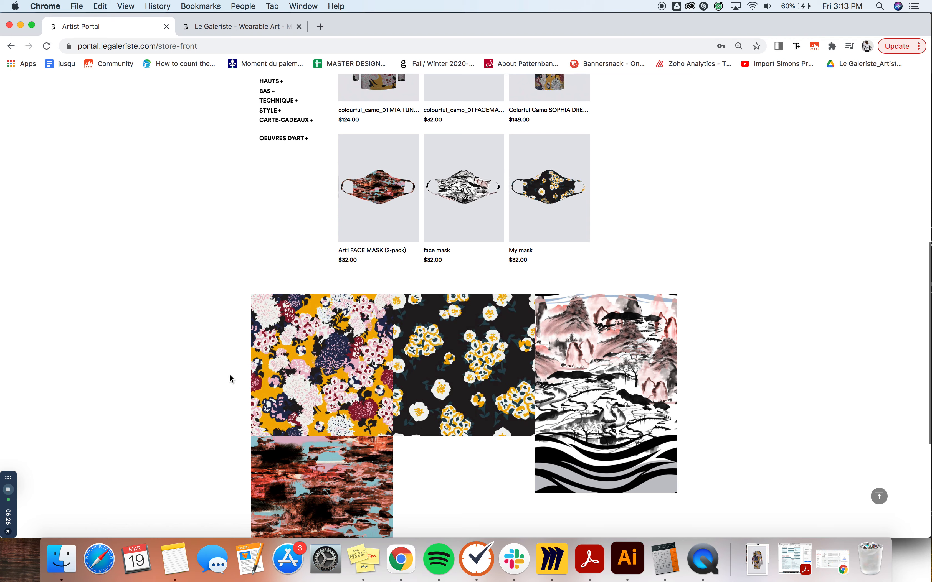
{"action": "scroll", "coordinate": [230, 378], "scroll_direction": "down", "scroll_amount": 3}
{"action": "mouse_move", "coordinate": [316, 275]}
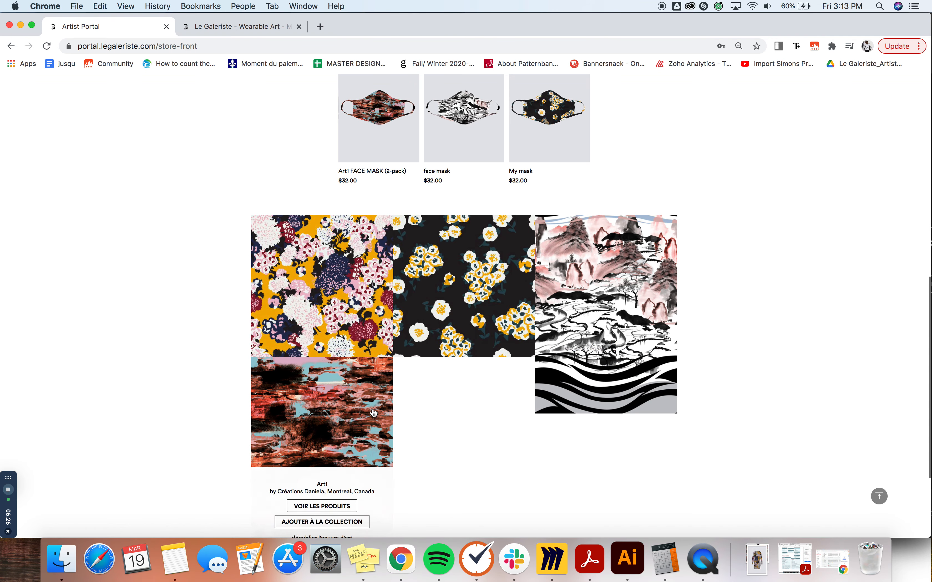
{"action": "scroll", "coordinate": [446, 422], "scroll_direction": "down", "scroll_amount": 3}
{"action": "scroll", "coordinate": [448, 423], "scroll_direction": "up", "scroll_amount": 3}
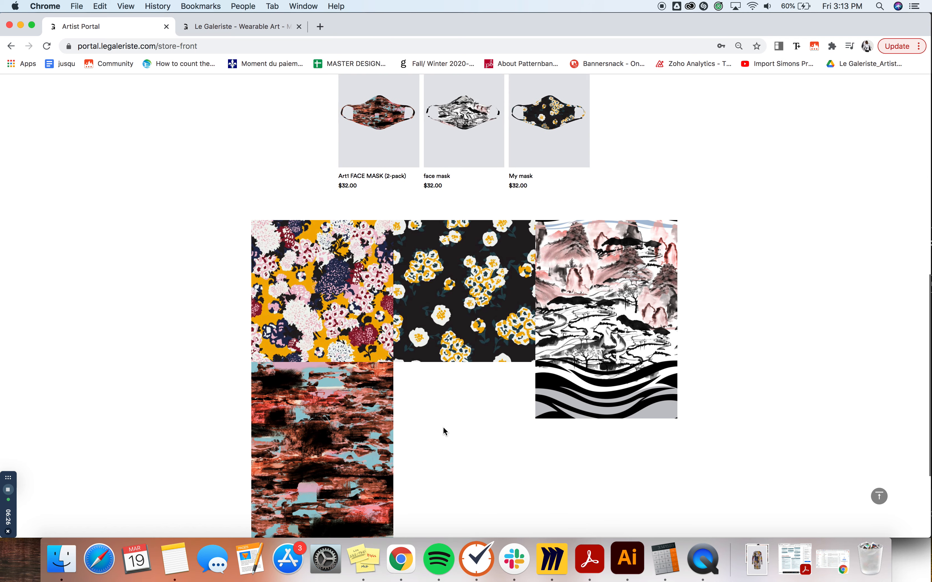
{"action": "mouse_move", "coordinate": [379, 278]}
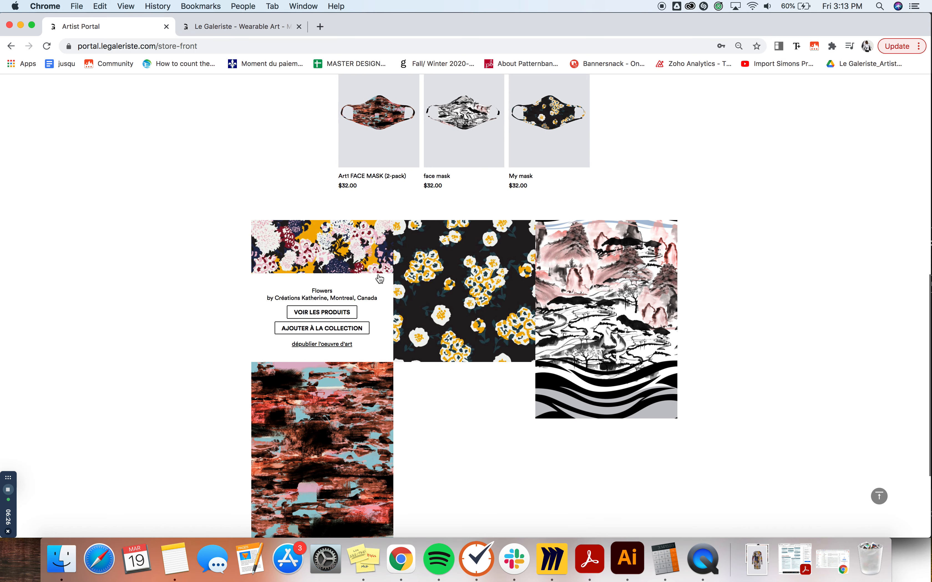
{"action": "scroll", "coordinate": [379, 278], "scroll_direction": "up", "scroll_amount": 1}
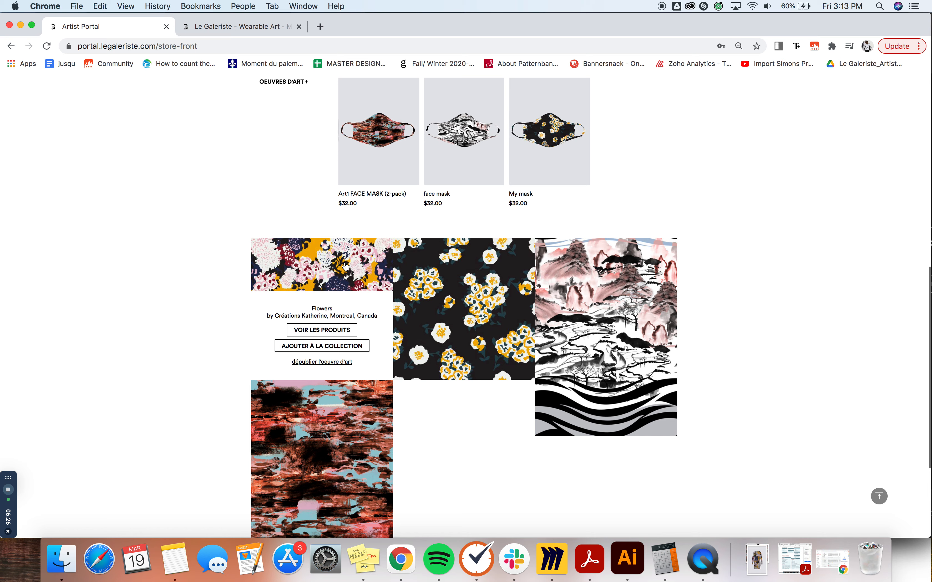
{"action": "mouse_move", "coordinate": [356, 156]}
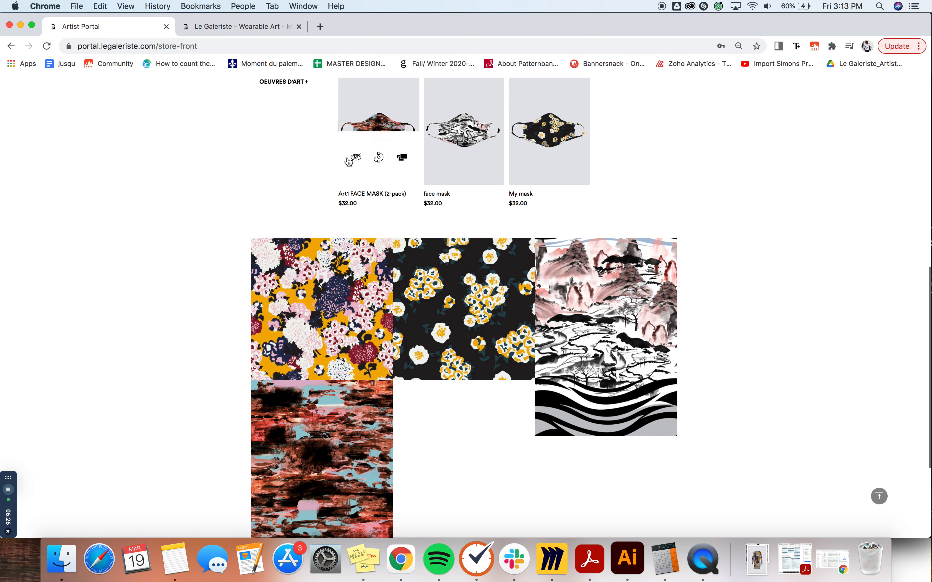
{"action": "mouse_move", "coordinate": [306, 308]}
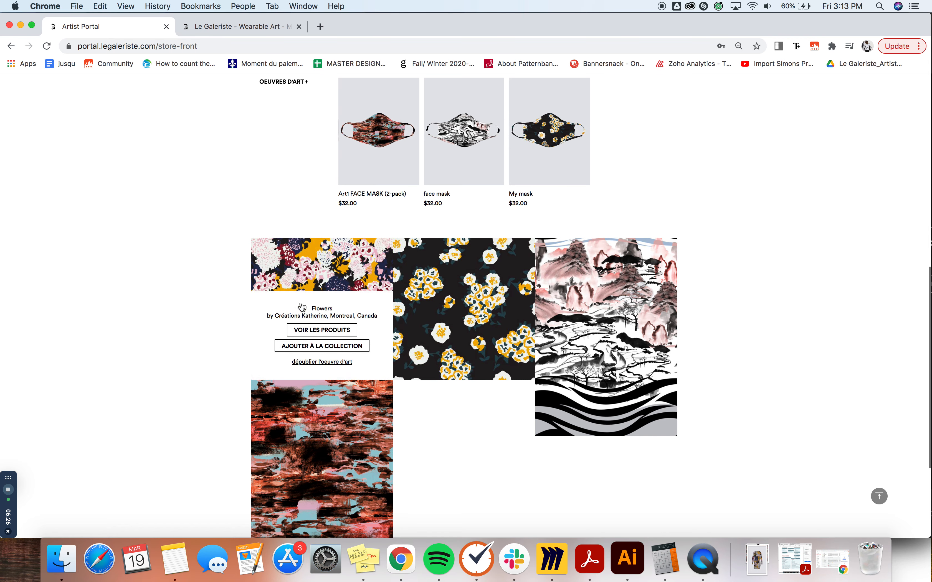
{"action": "scroll", "coordinate": [358, 357], "scroll_direction": "up", "scroll_amount": 5}
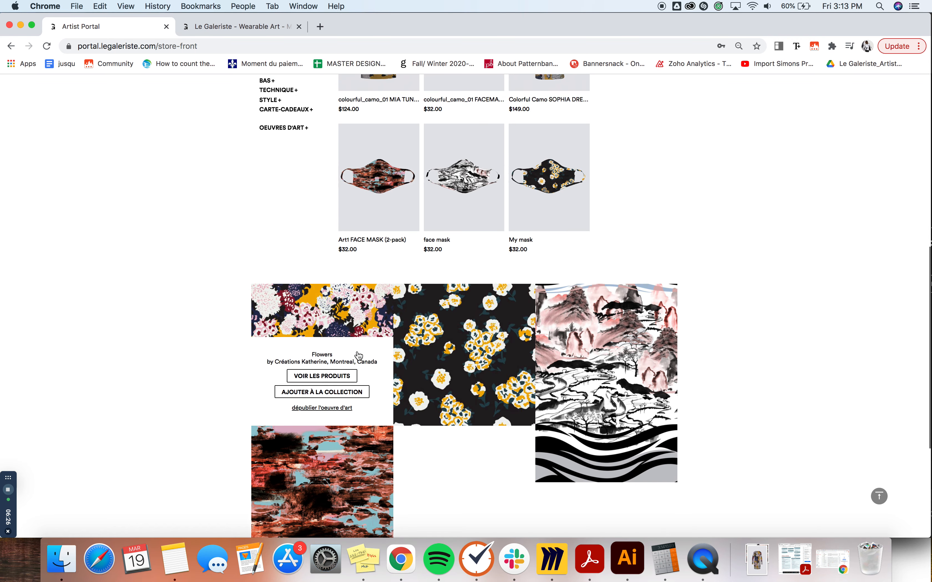
{"action": "scroll", "coordinate": [358, 356], "scroll_direction": "up", "scroll_amount": 2}
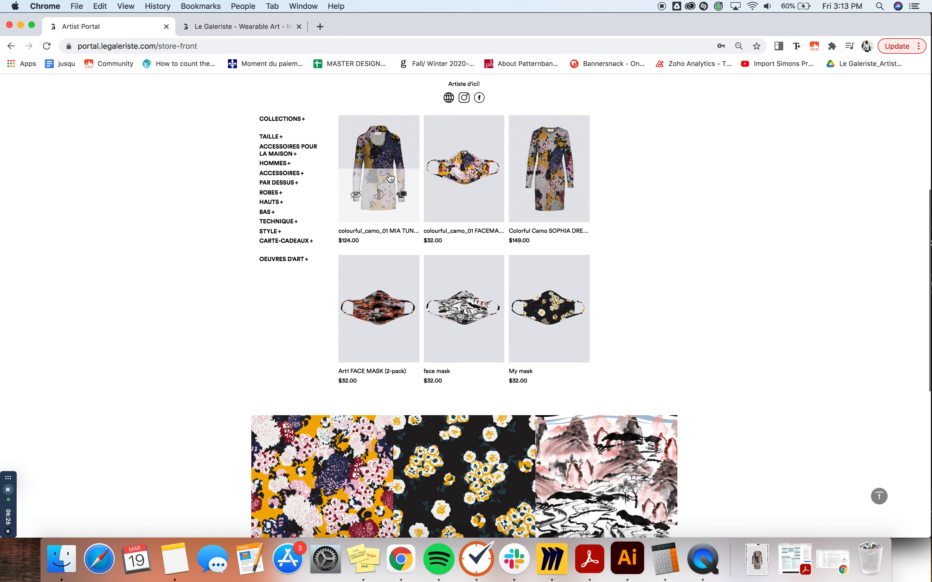
{"action": "mouse_move", "coordinate": [542, 166]}
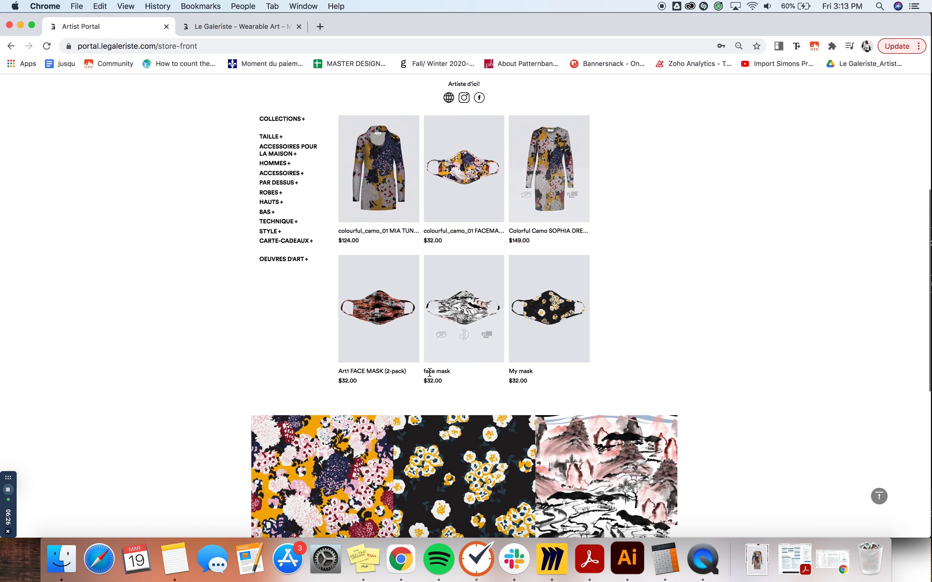
Unpublish the Flowers artwork together with all its associated products, and check the products left on the storefront
{"action": "scroll", "coordinate": [431, 376], "scroll_direction": "down", "scroll_amount": 6}
{"action": "mouse_move", "coordinate": [430, 376]}
{"action": "mouse_move", "coordinate": [323, 371]}
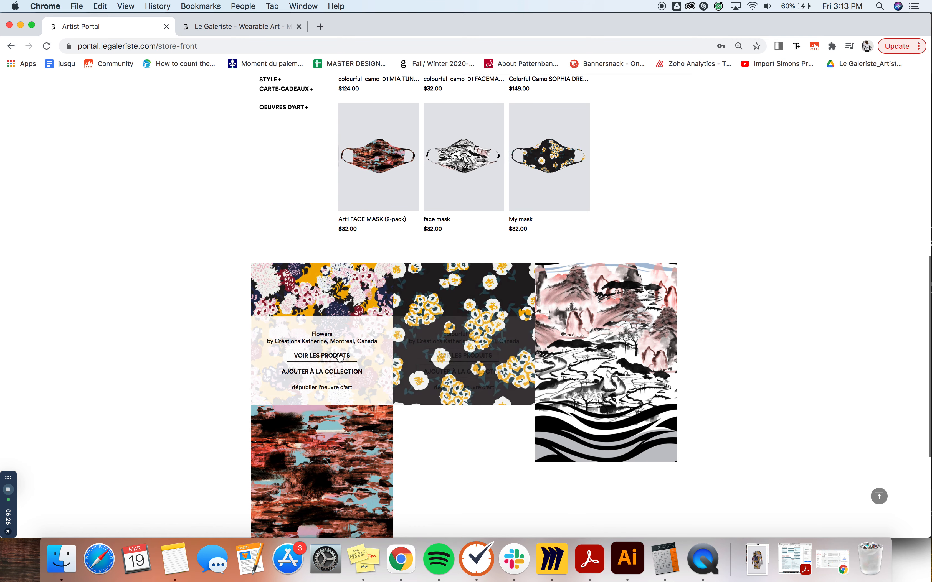
{"action": "left_click", "coordinate": [317, 386]}
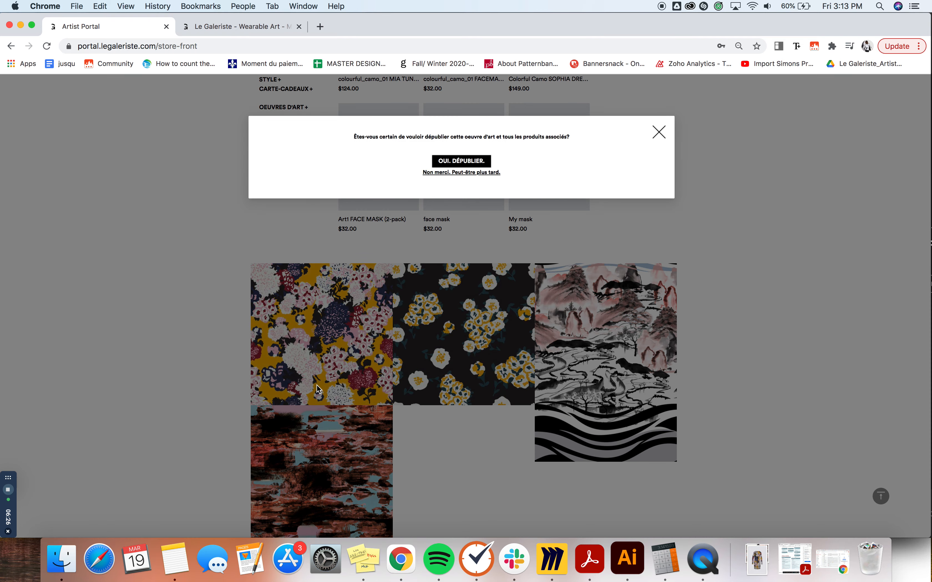
{"action": "left_click", "coordinate": [465, 162]}
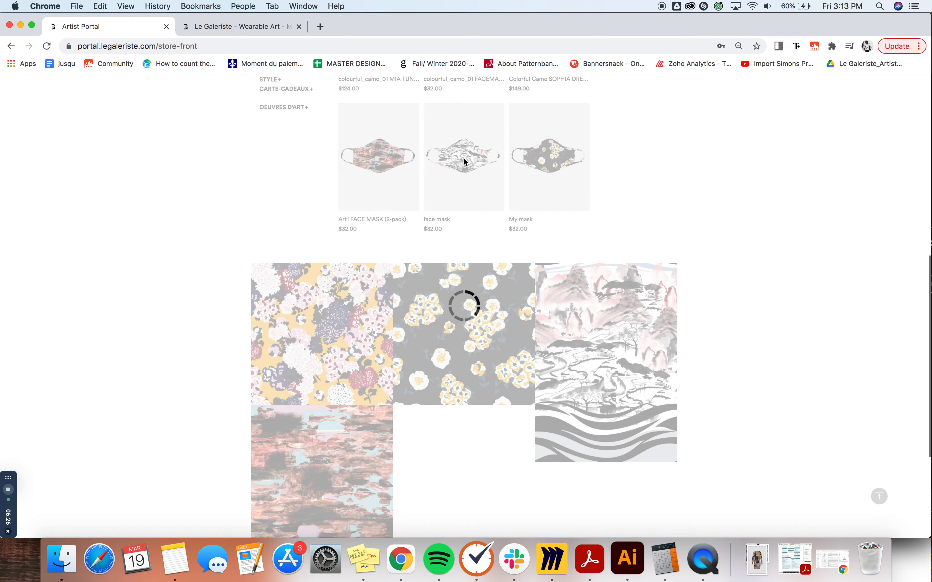
{"action": "scroll", "coordinate": [387, 224], "scroll_direction": "up", "scroll_amount": 10}
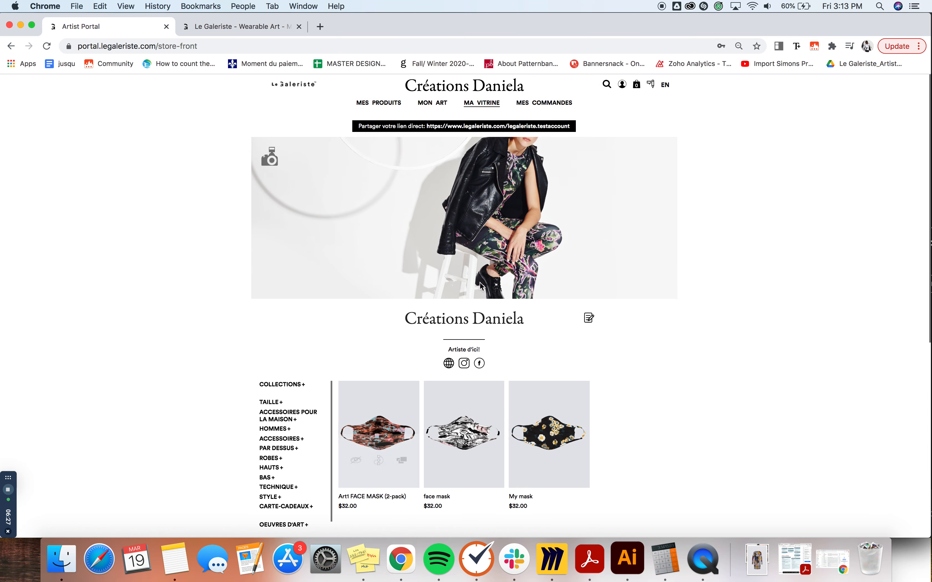
{"action": "scroll", "coordinate": [621, 379], "scroll_direction": "down", "scroll_amount": 5}
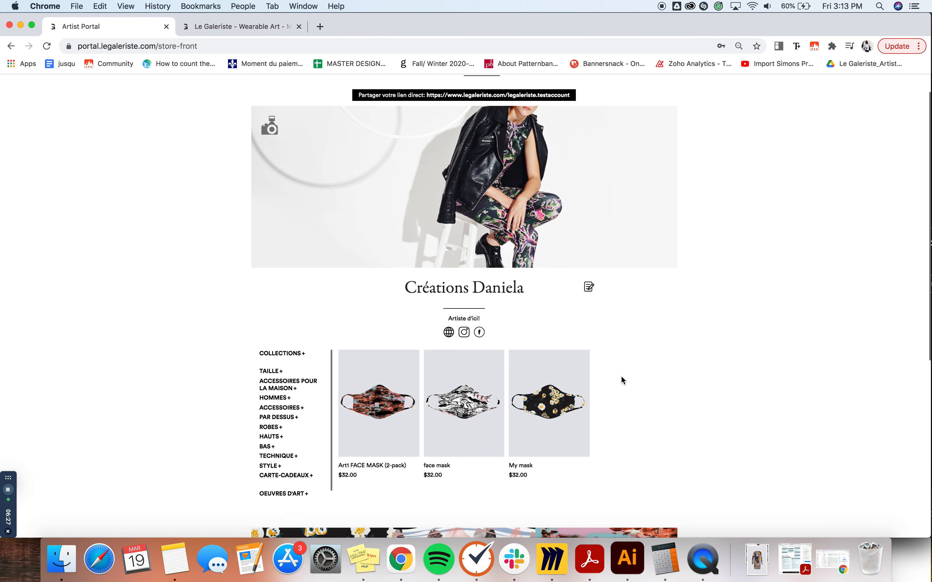
{"action": "scroll", "coordinate": [621, 379], "scroll_direction": "up", "scroll_amount": 3}
{"action": "scroll", "coordinate": [621, 378], "scroll_direction": "up", "scroll_amount": 2}
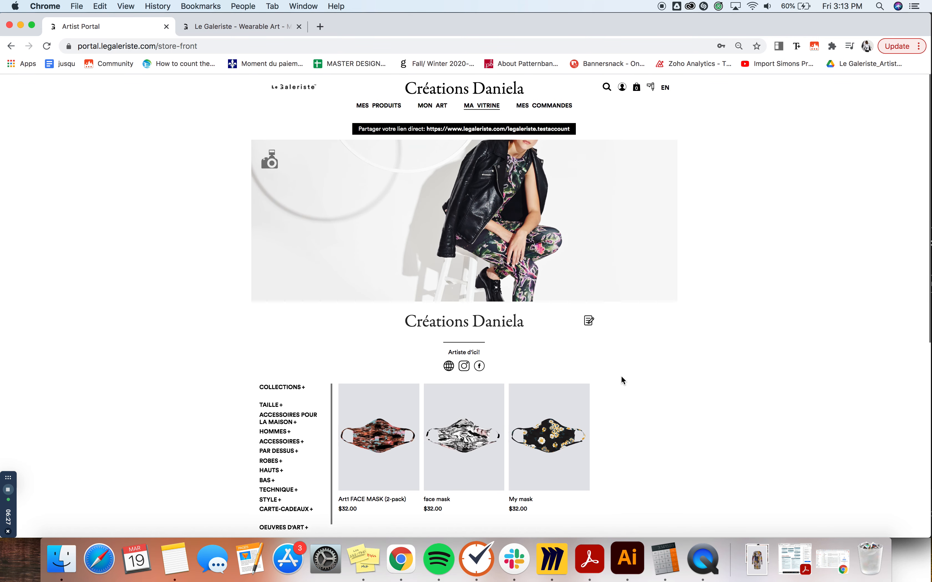